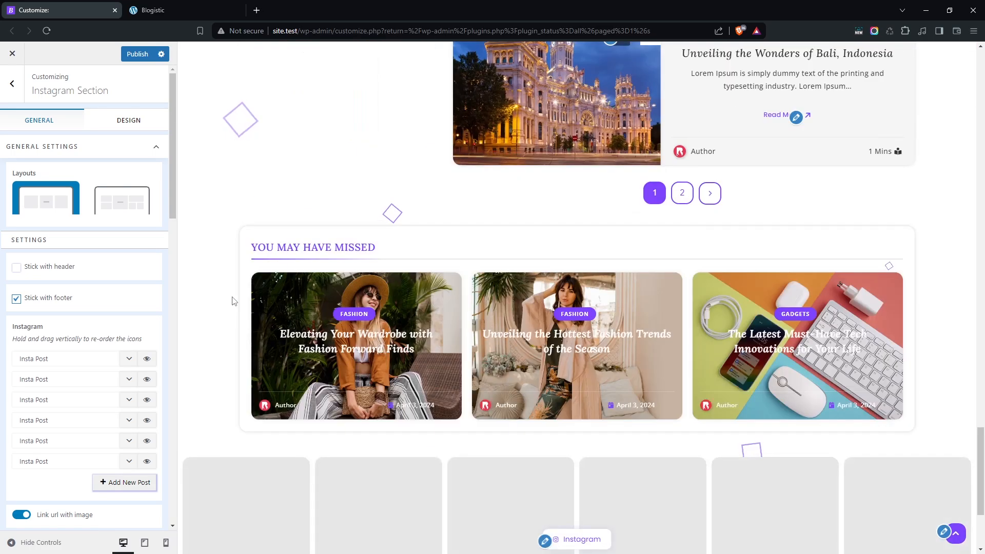
Switch the Instagram section to the second layout, the one with mixed large and small image tiles
scroll(232, 297, down, 3)
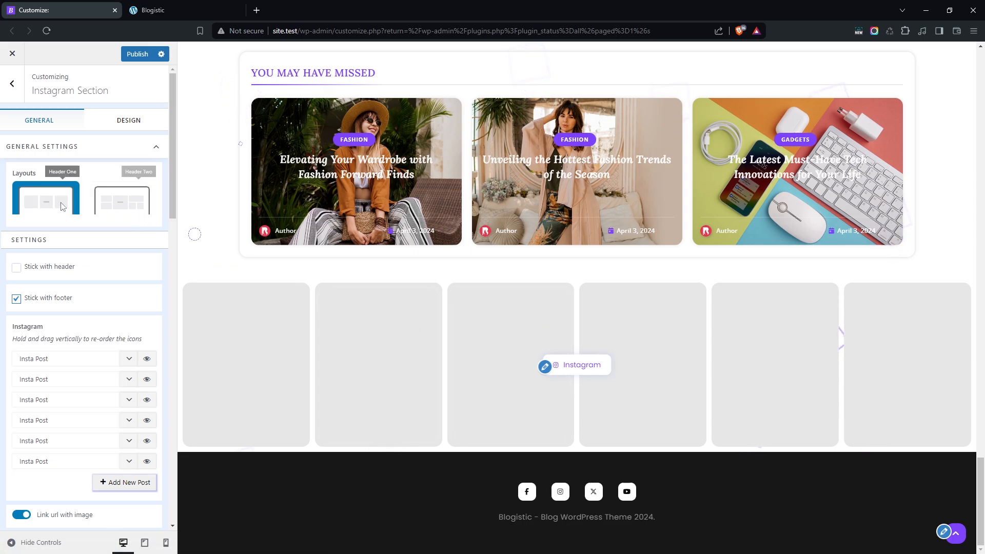
click(112, 205)
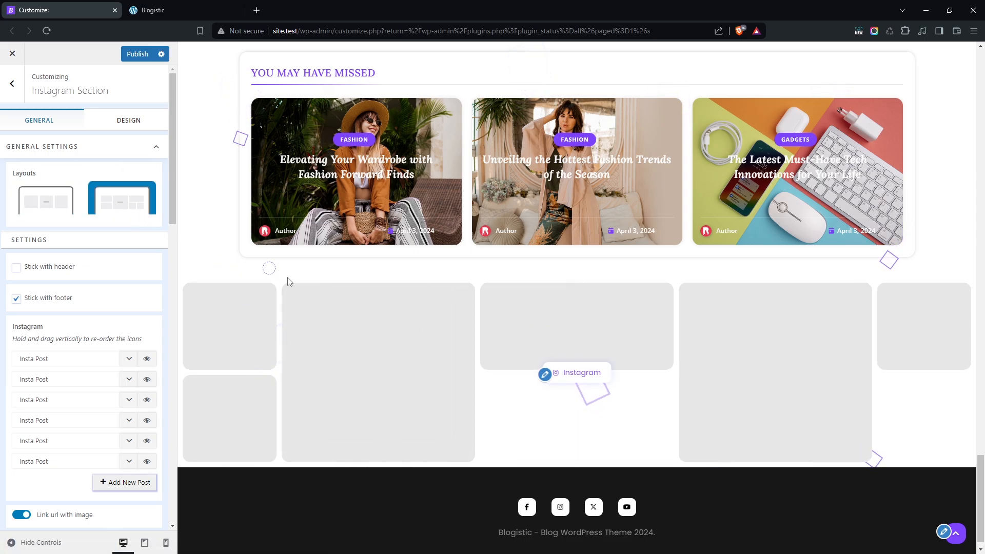
scroll(121, 251, down, 1)
Set the first Insta Post's image to 3d-rendering-white-wood-living-room-near-bedroom-upstair-1.jpg from the media library
scroll(121, 251, down, 3)
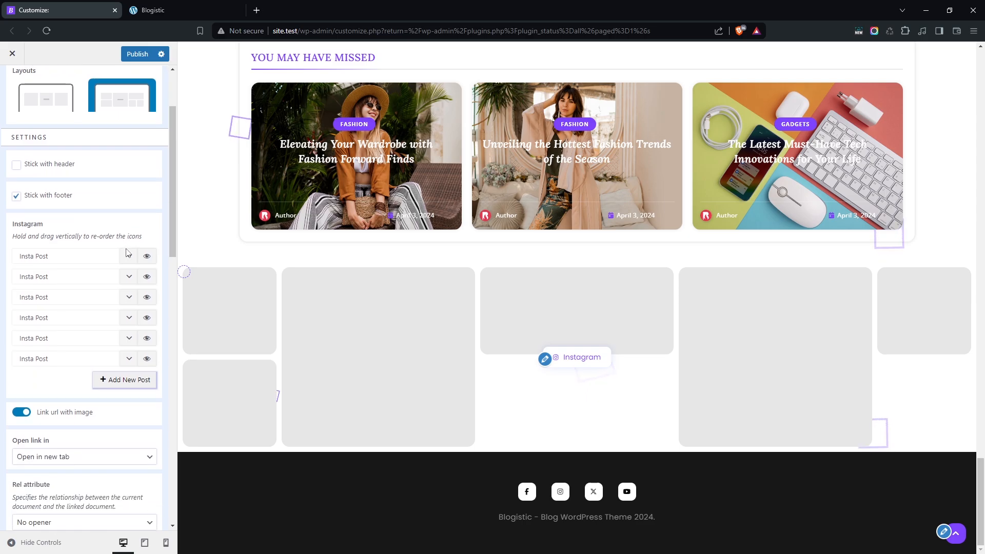
click(127, 258)
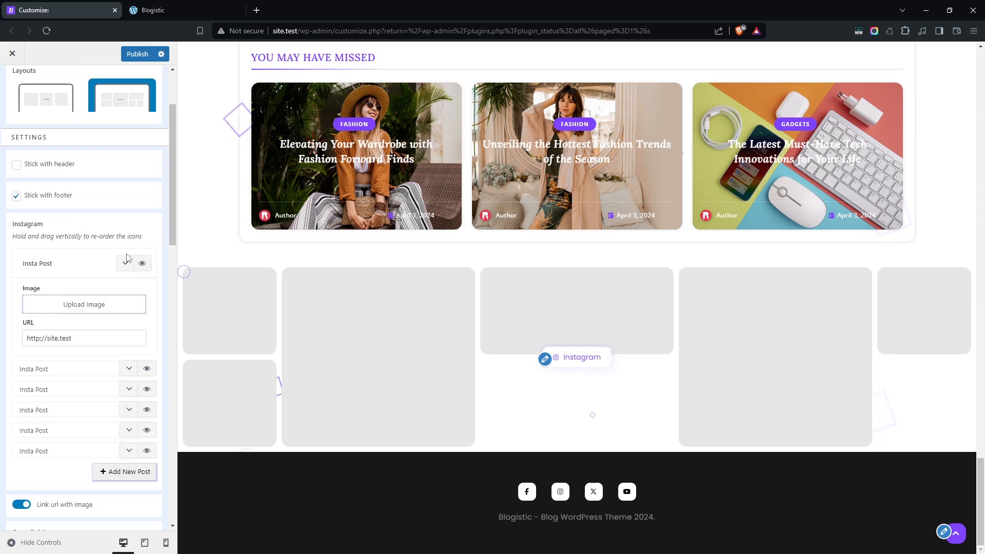
click(69, 305)
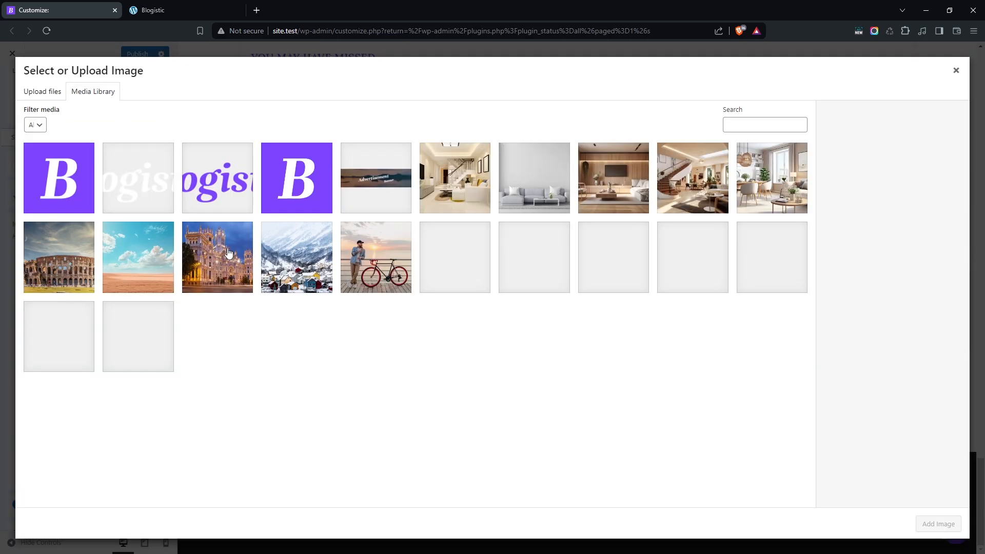
click(444, 178)
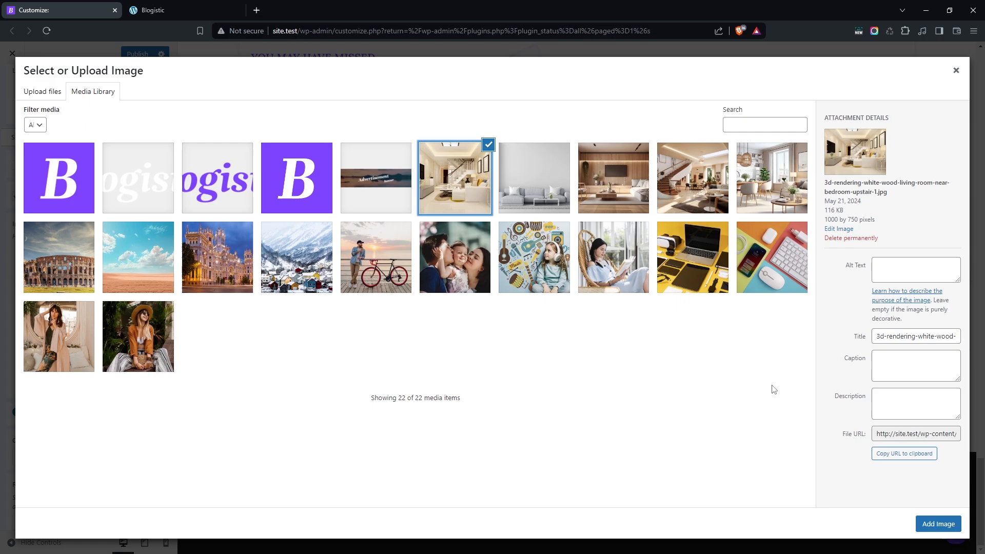
click(938, 525)
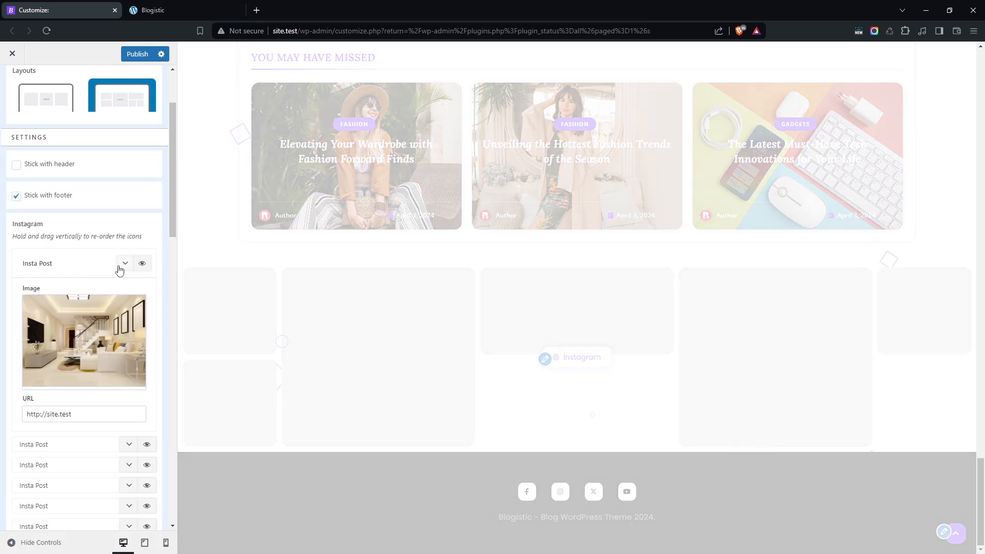
click(123, 265)
Set the second Insta Post's image to gray-sofa-white-living-room-interior-with-copy-space-3d-rendering.jpg from the media library
click(125, 282)
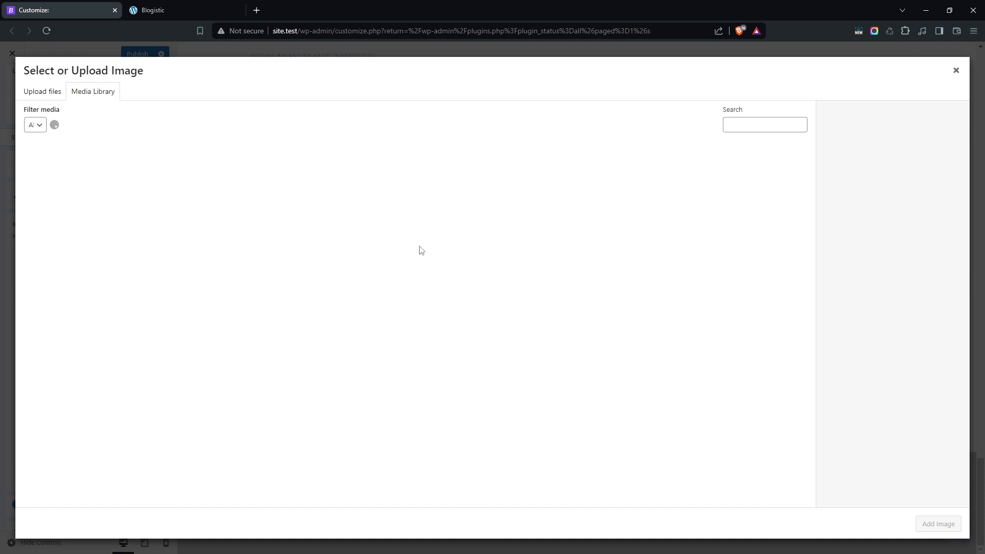
click(545, 193)
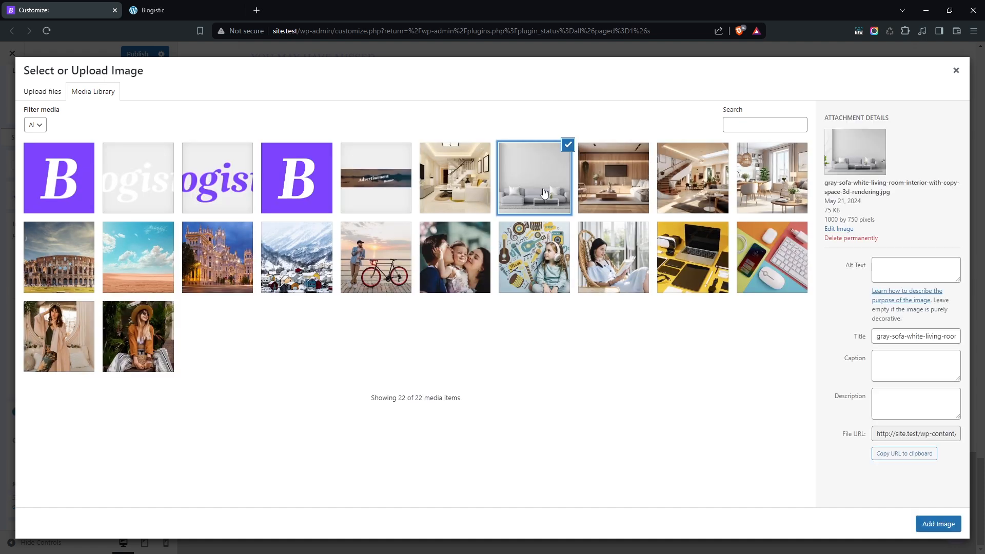
click(939, 524)
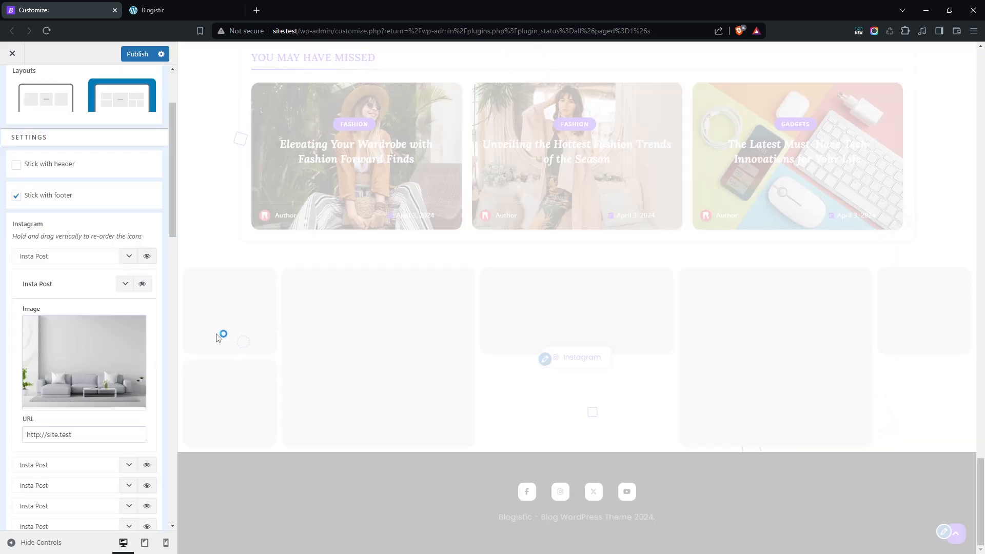
click(126, 290)
Set the third Insta Post's image to young-bearded-man-traveling-bicycle-sunset-sea.jpg from the media library
click(128, 297)
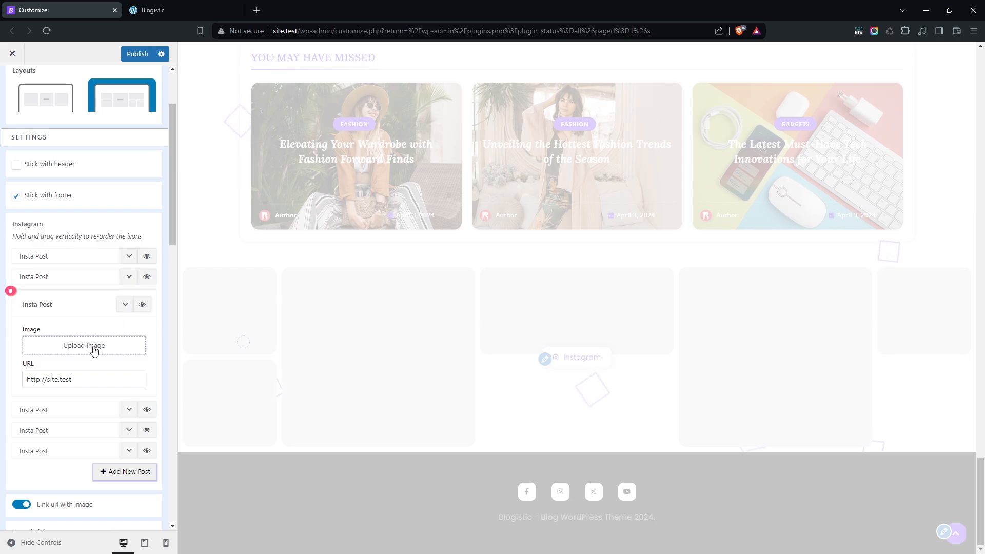
click(93, 345)
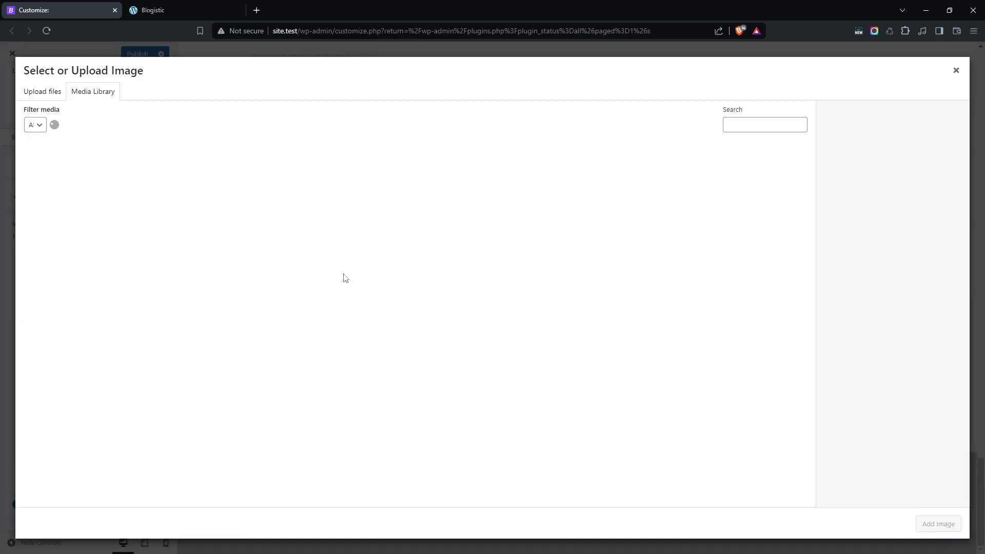
click(383, 265)
click(930, 521)
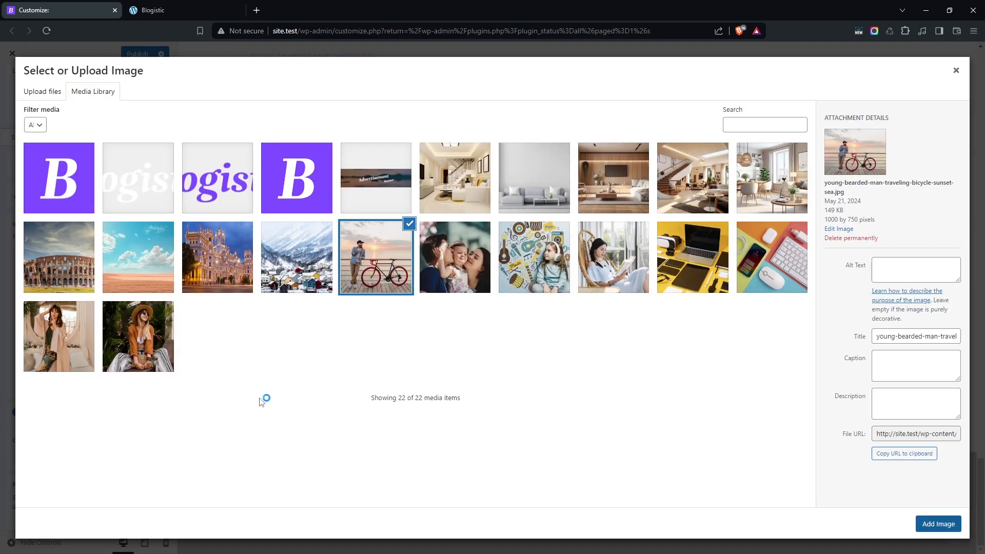
click(129, 303)
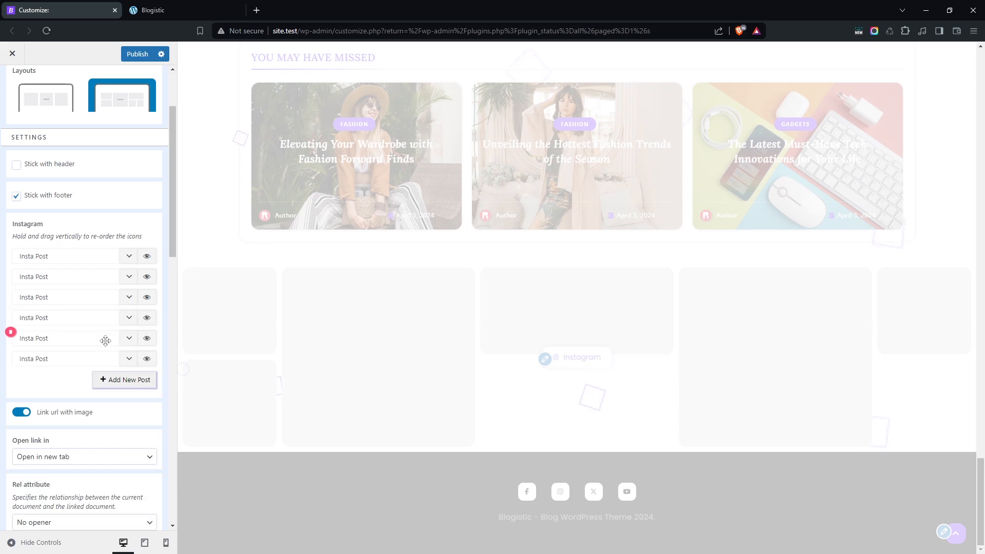
Set the fourth Insta Post's image to beautiful-woman-elegant-wome-wear-posing-stylish-bohemian-interior.jpg from the media library
click(128, 318)
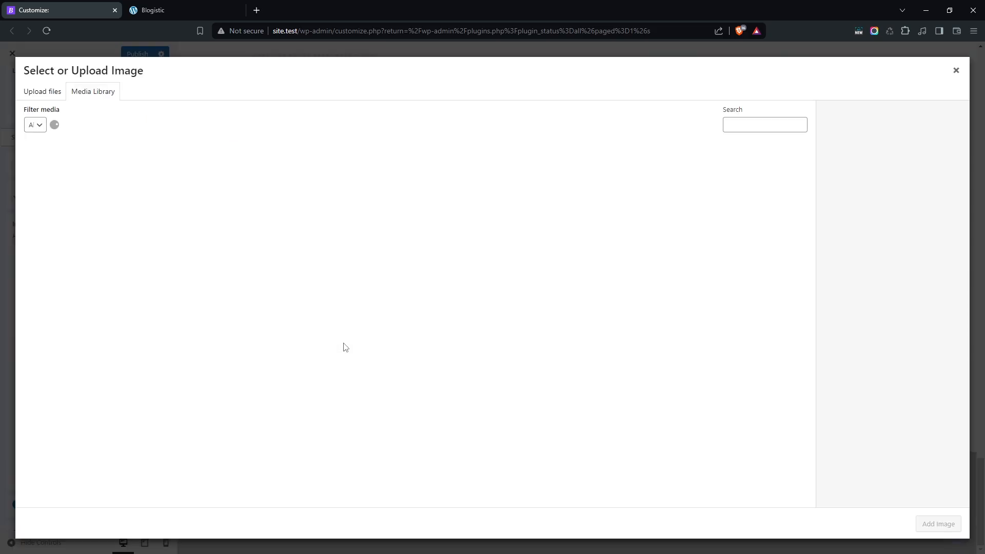
click(77, 335)
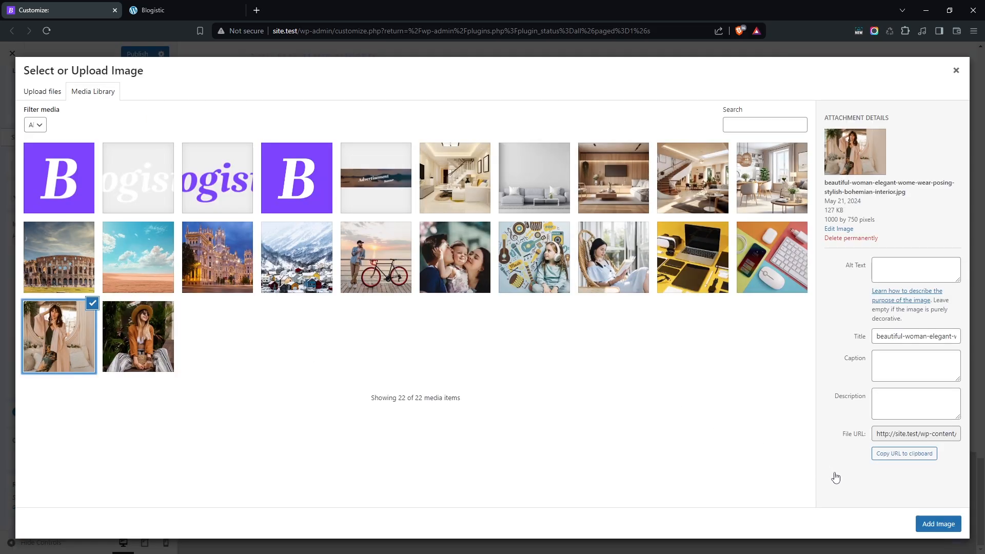
click(938, 524)
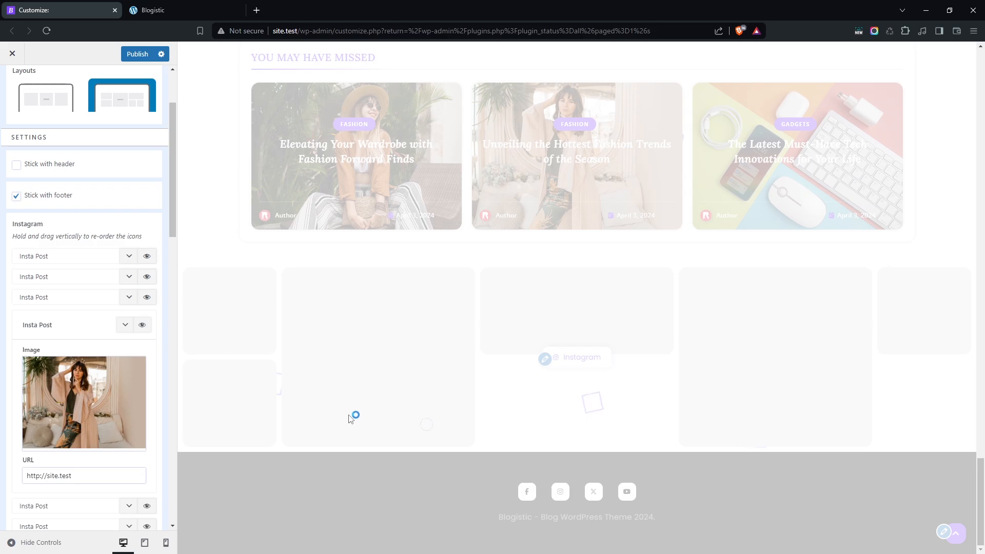
click(125, 325)
Set the fifth Insta Post's image to the media library photo of the seated woman in a hat and orange jacket
click(122, 337)
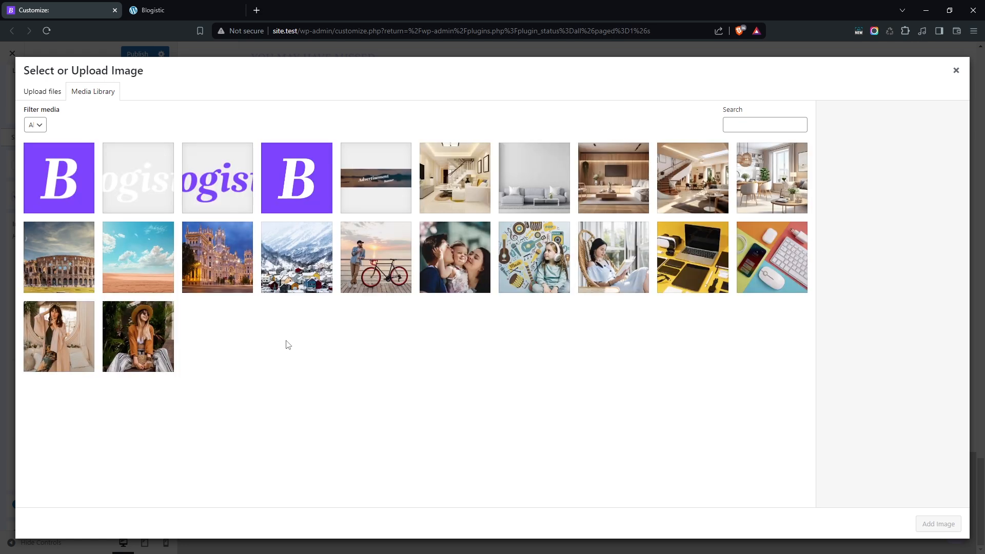
click(160, 345)
click(928, 524)
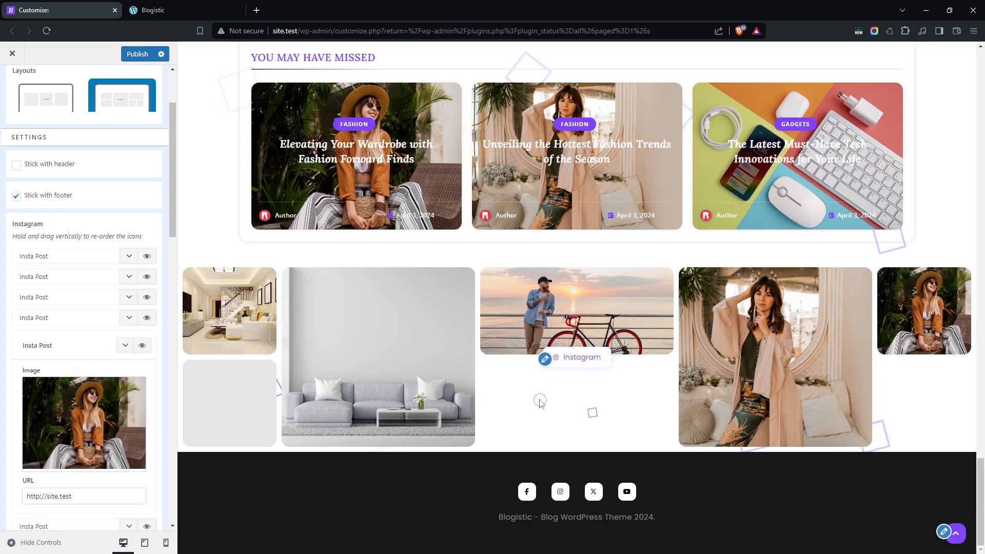
click(125, 346)
Set the sixth Insta Post's image to the media library picture of the girl with headphones among drawn musical instruments
click(129, 359)
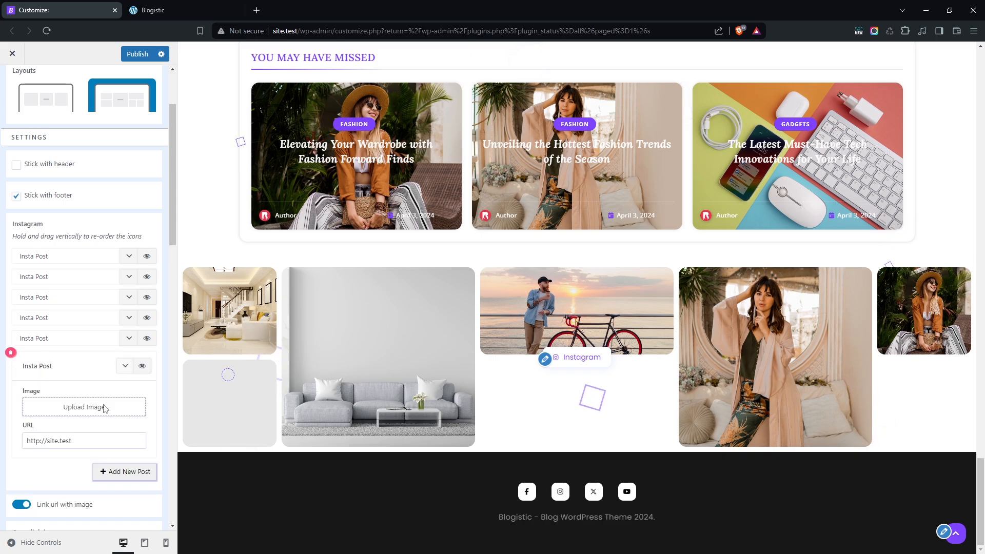
click(83, 408)
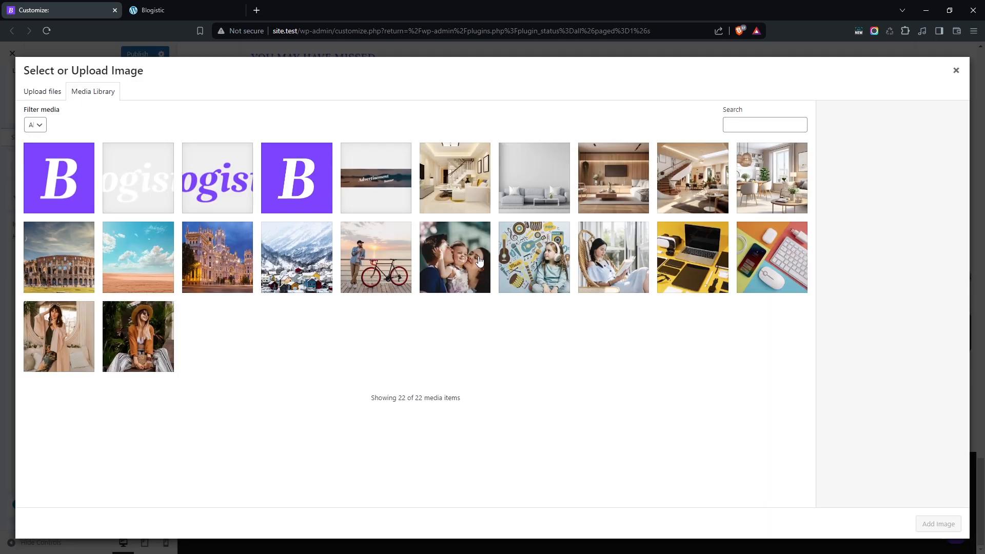
click(536, 257)
click(928, 524)
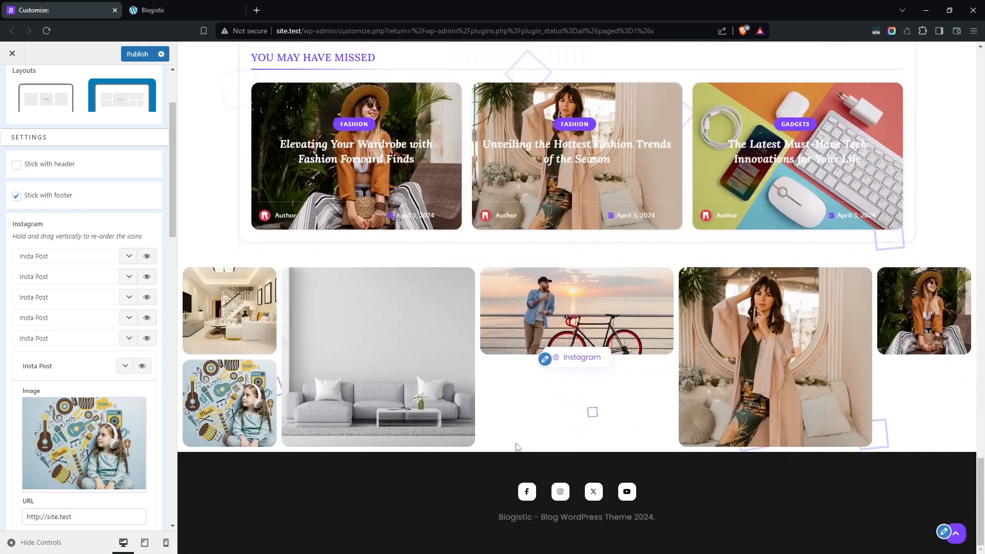
click(125, 366)
Add a seventh Insta Post with the image norwegian-fjords-winter.jpg from the media library
click(129, 378)
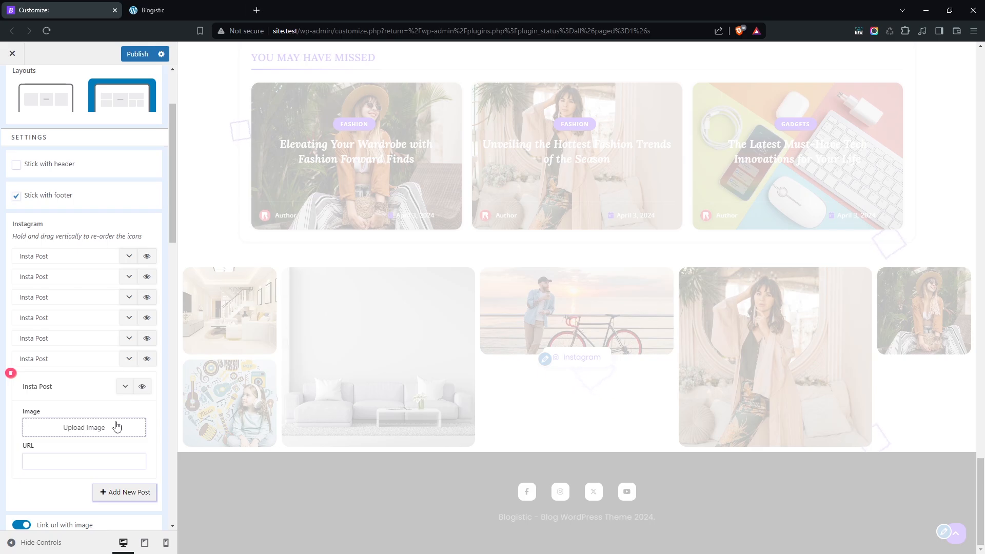
click(117, 427)
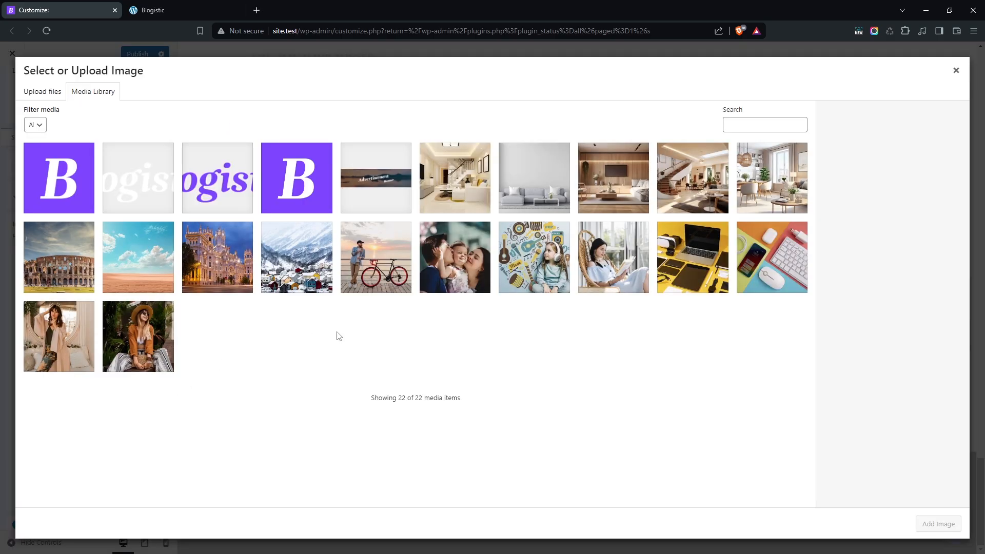
click(313, 284)
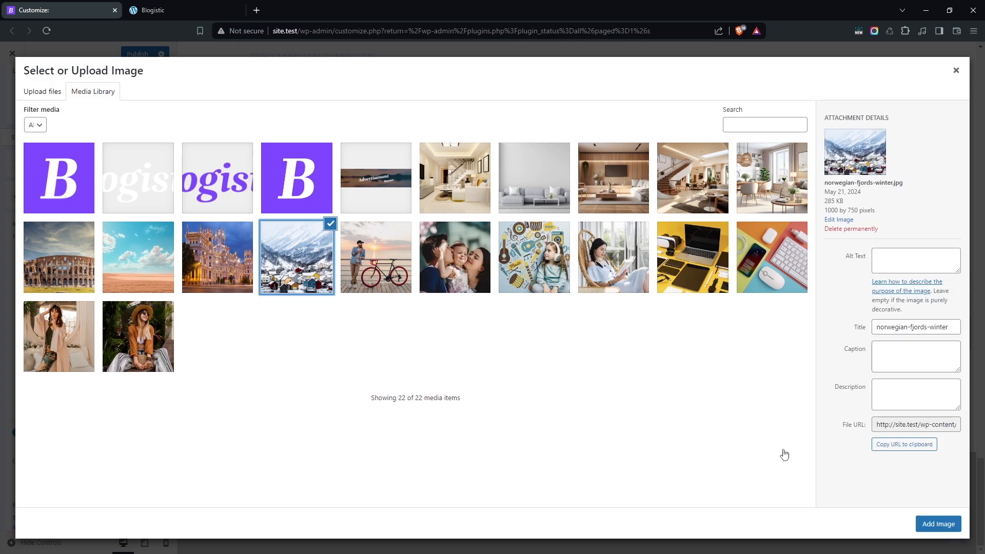
click(955, 524)
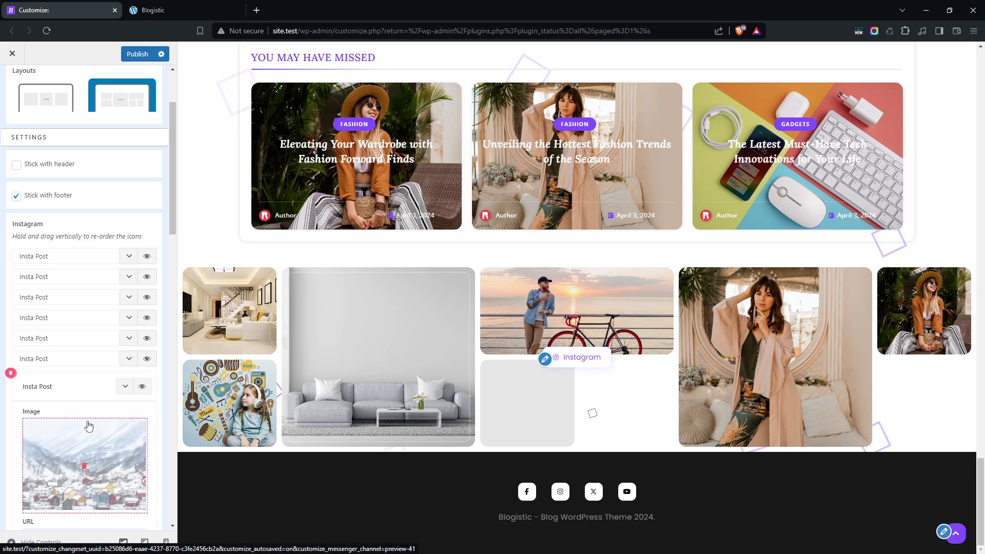
click(125, 387)
Add an eighth Insta Post with the image beautiful-young-woman-sitting-chair-reading-book.jpg from the media library
click(123, 400)
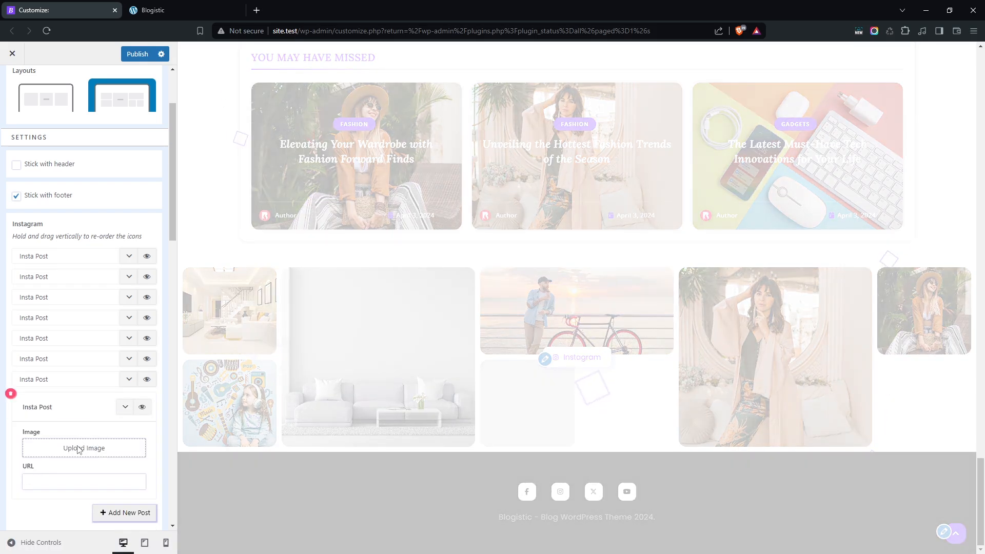
click(78, 449)
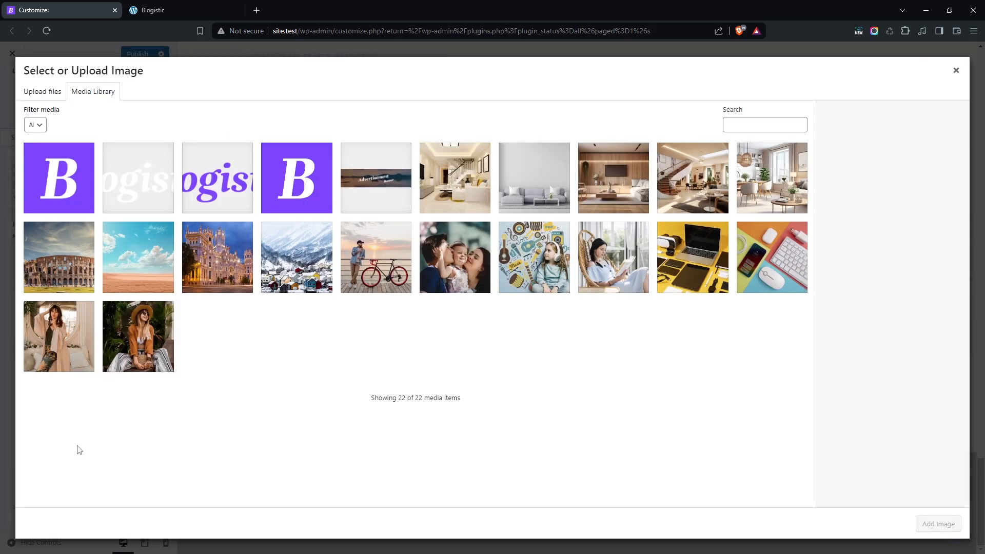
click(619, 264)
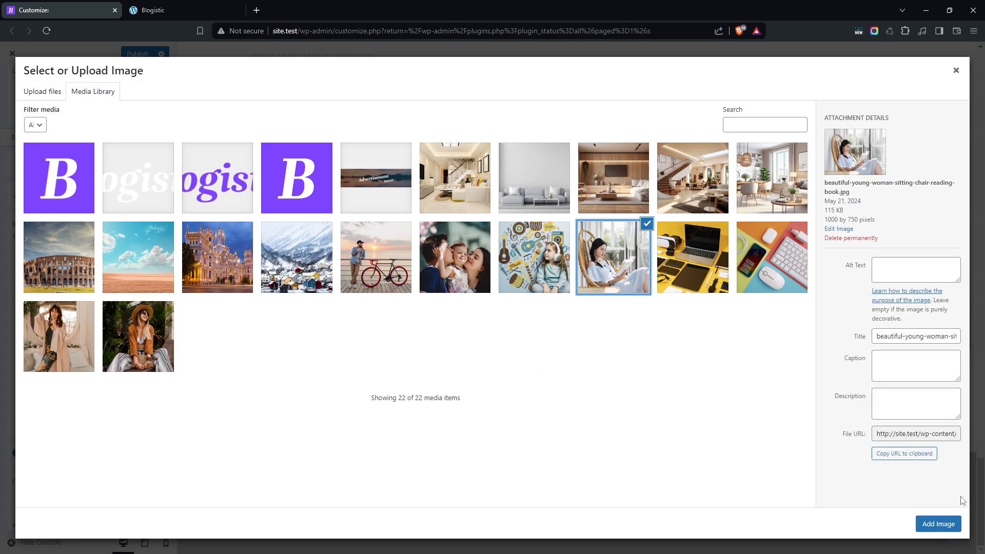
click(939, 524)
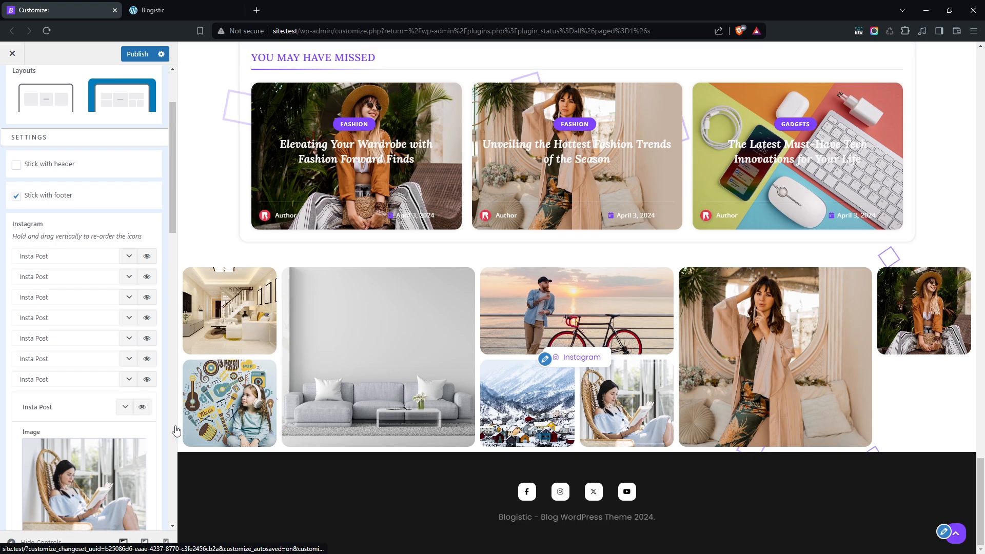
click(124, 407)
Add a ninth Insta Post with the media library photo of the phone, white keyboard and mouse on a colourful background
click(121, 418)
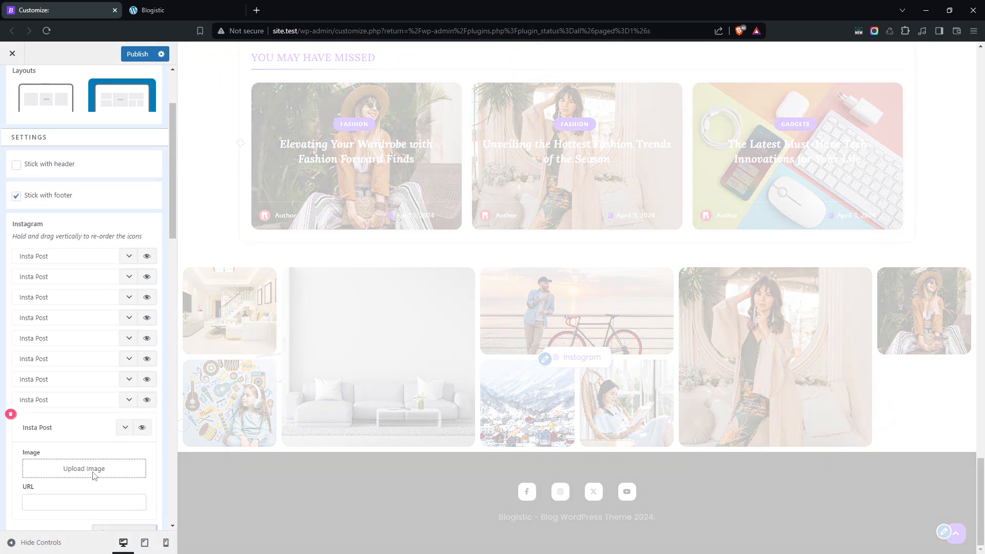
click(95, 475)
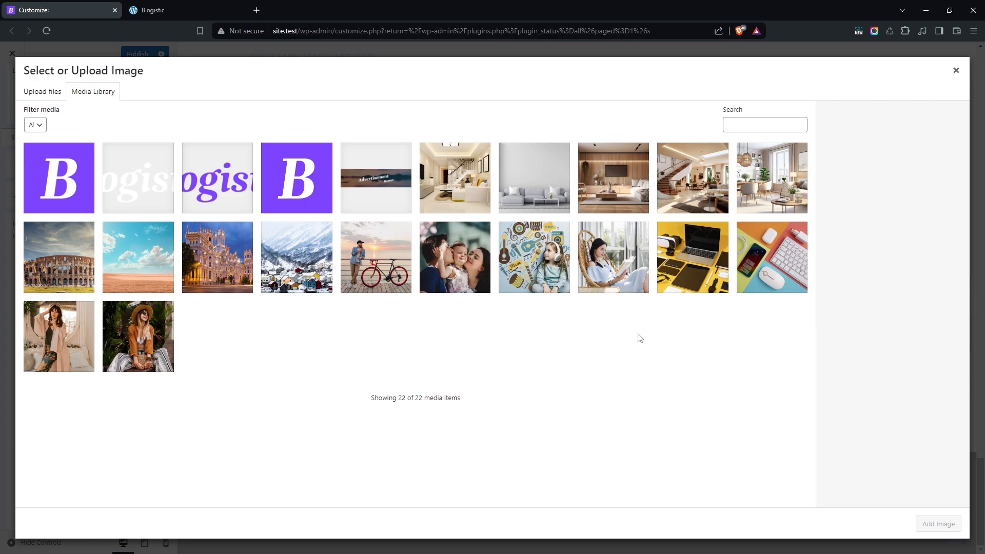
click(771, 234)
click(938, 524)
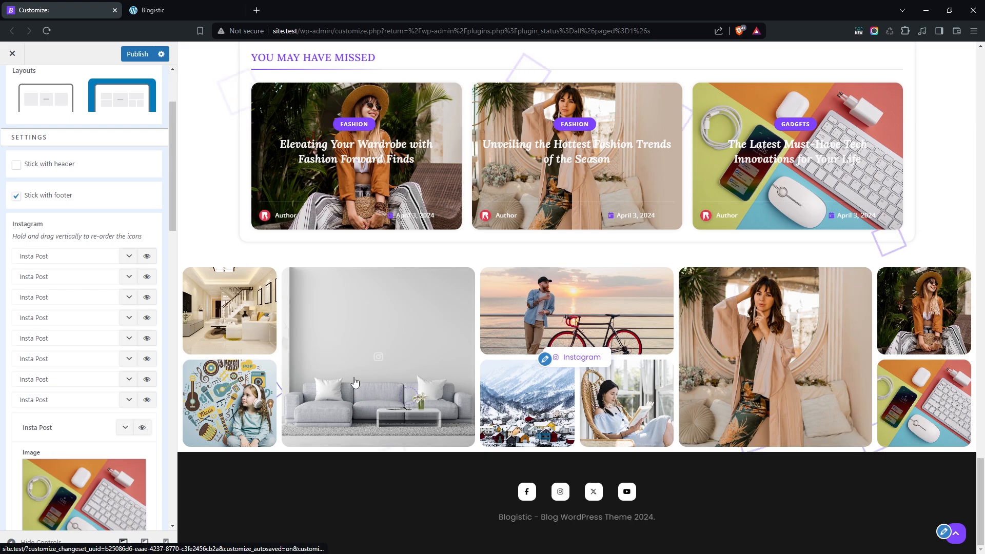
click(126, 427)
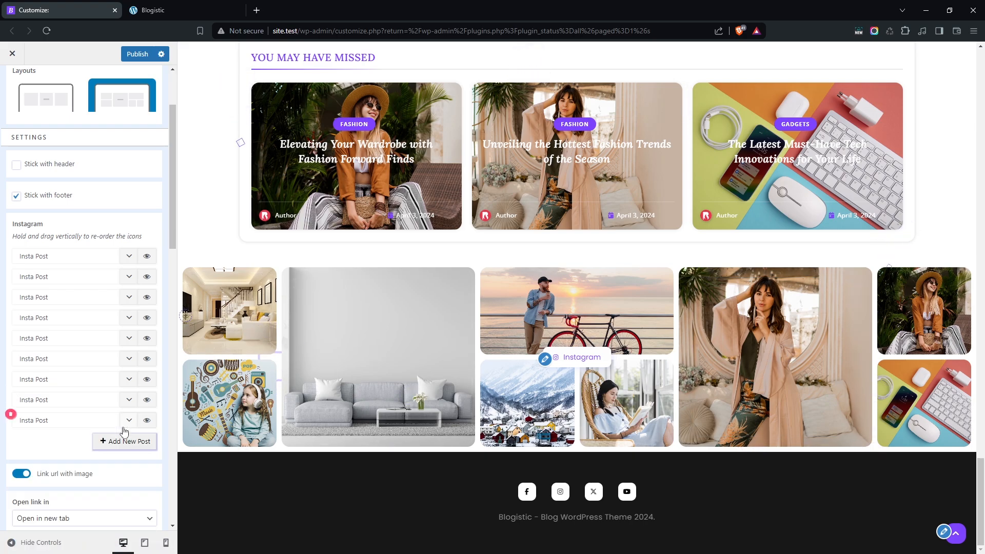
scroll(93, 259, down, 4)
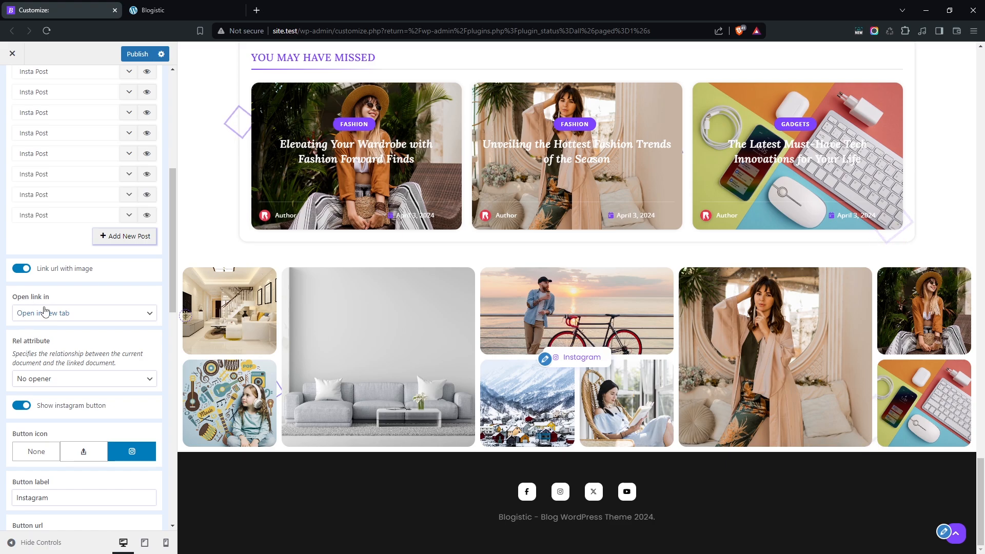
Review the choices for how the Instagram image links open
click(44, 313)
click(29, 355)
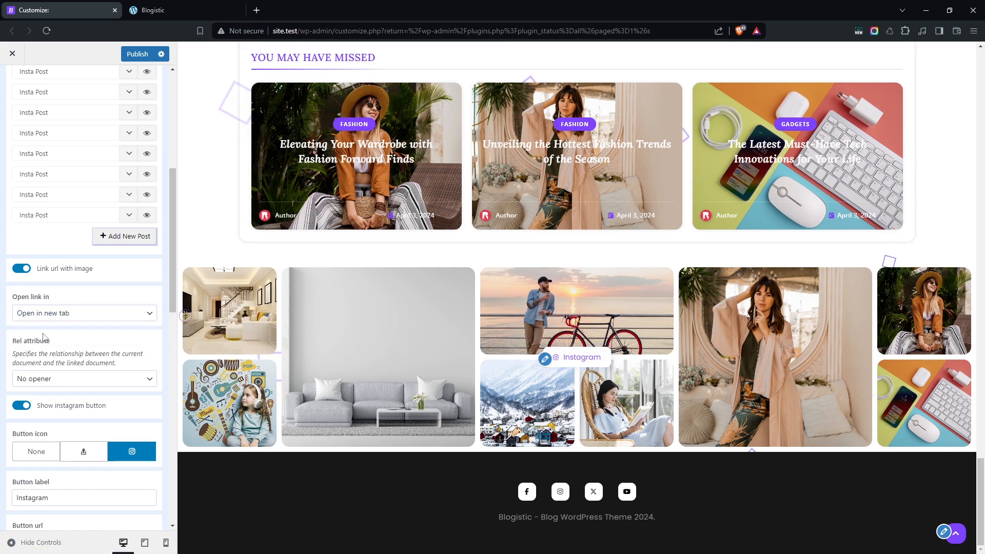
scroll(68, 263, down, 2)
scroll(68, 262, down, 2)
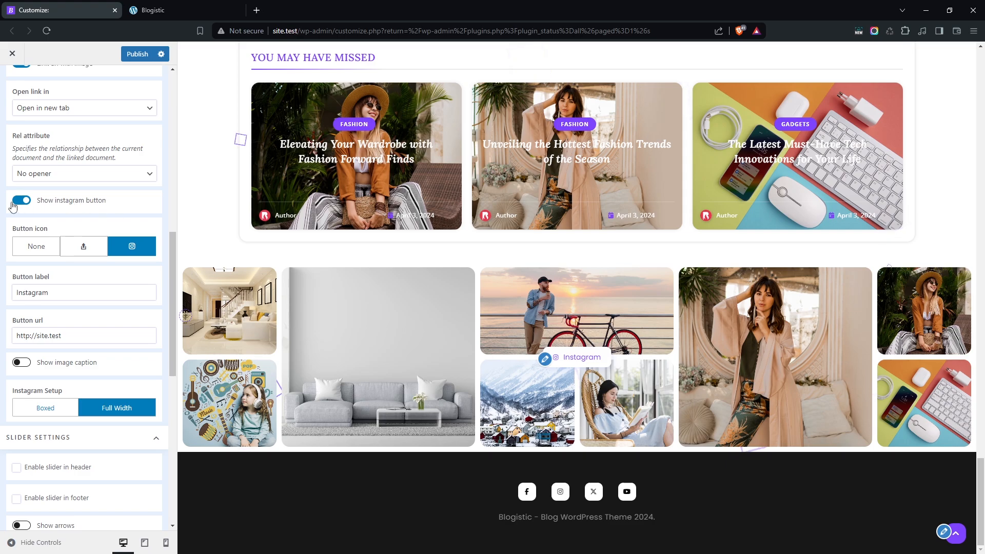
Hide the Instagram button and show it again
click(13, 205)
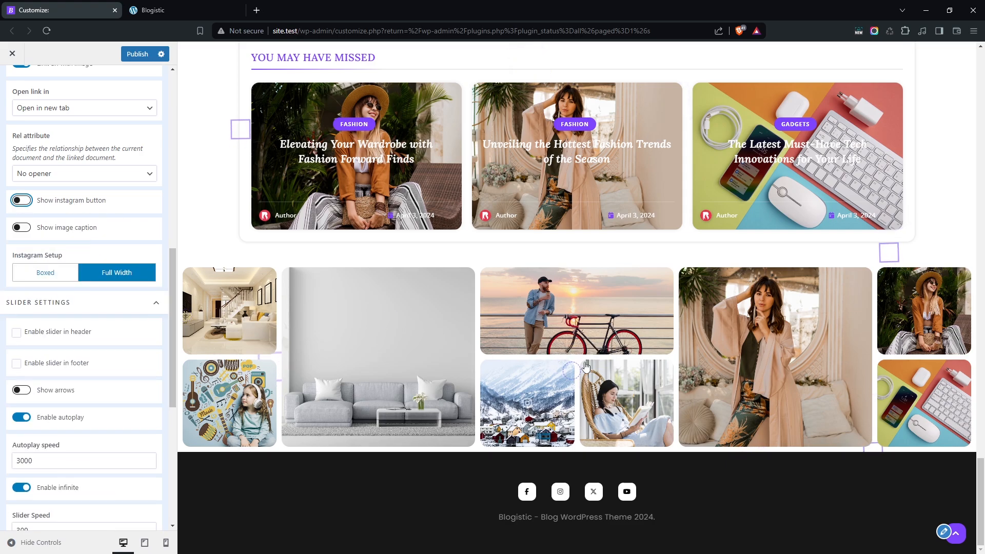
click(24, 205)
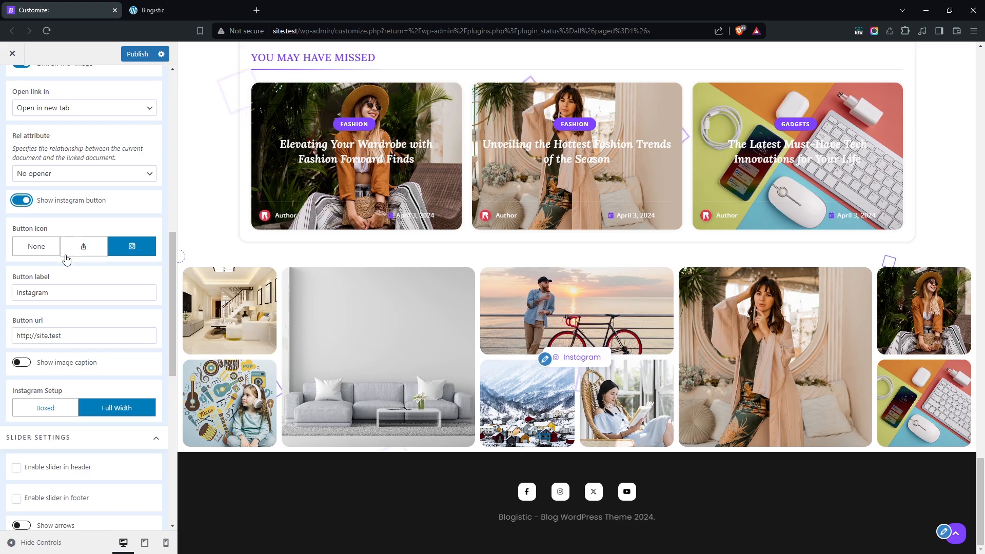
drag(12, 278, 56, 278)
click(49, 291)
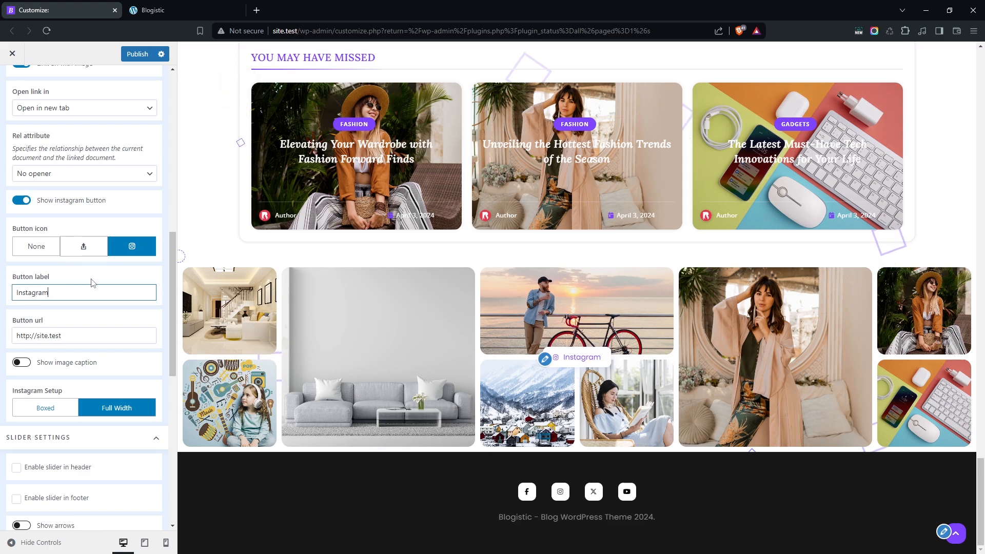
Try the Boxed setup for the Instagram section and return it to Full Width
scroll(77, 267, down, 2)
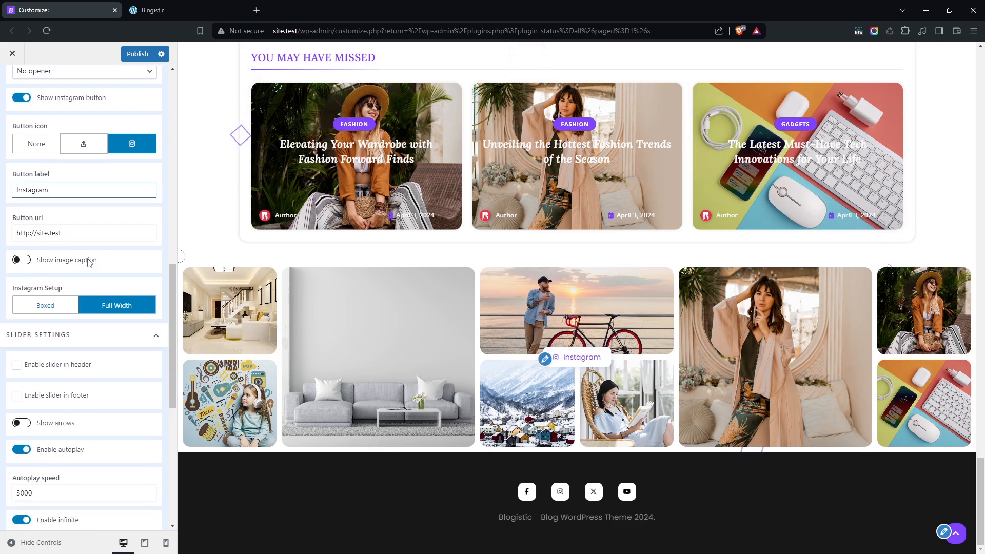
click(77, 278)
scroll(99, 257, down, 1)
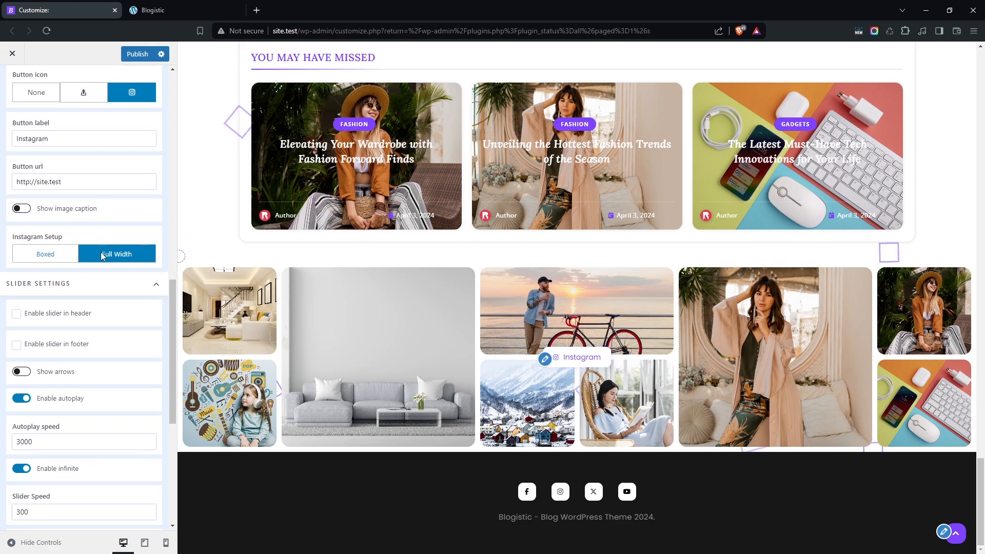
click(46, 254)
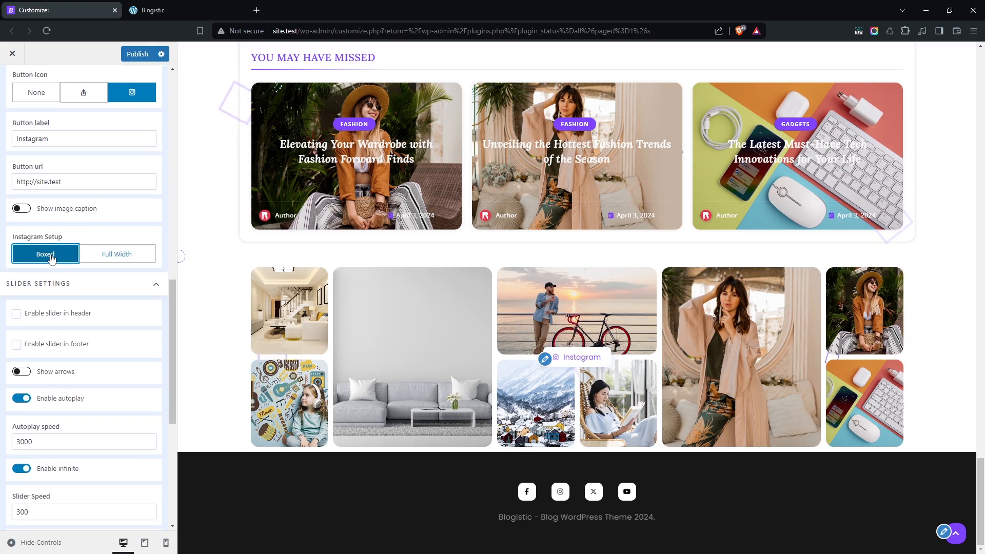
click(103, 255)
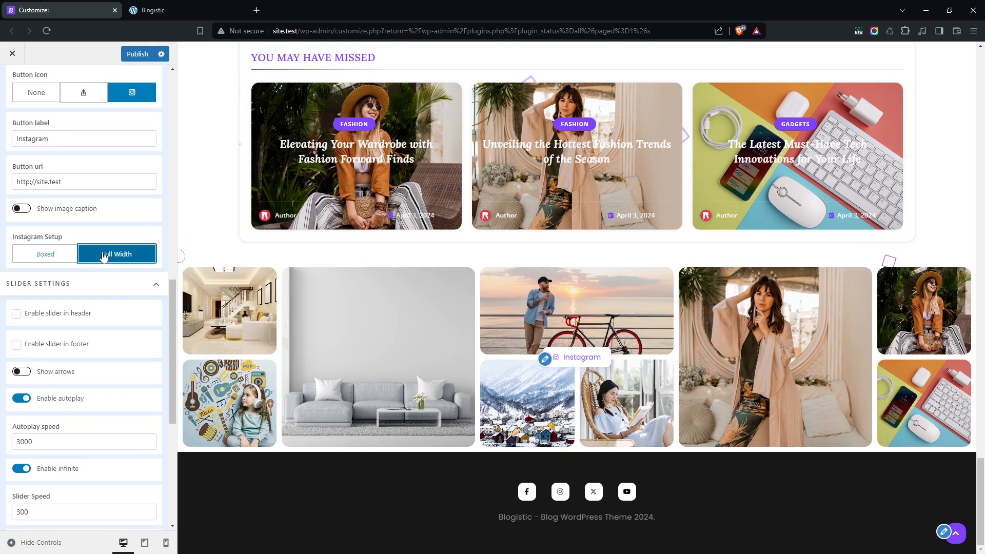
Set the Instagram images' desktop image ratio to 0.4
scroll(100, 242, down, 2)
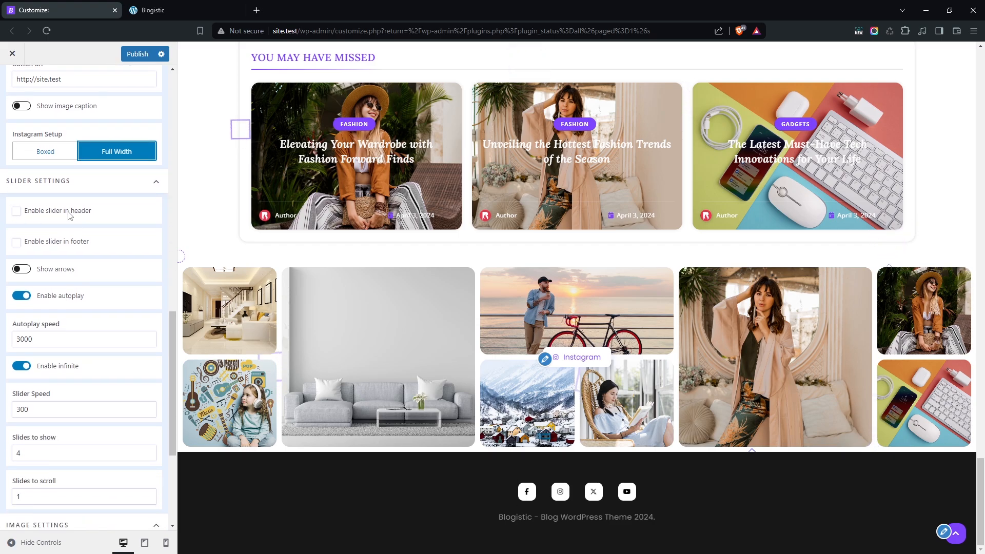
scroll(118, 239, down, 4)
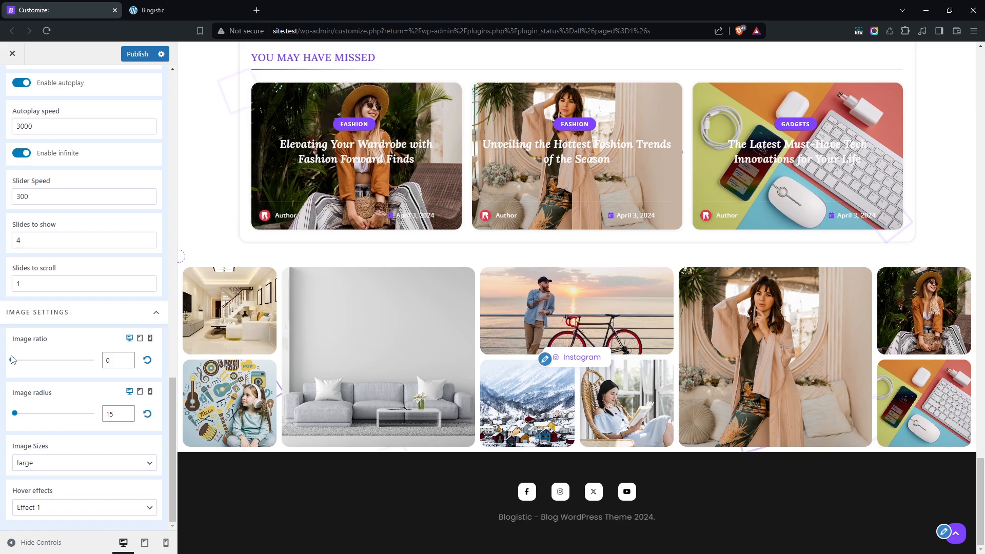
drag(14, 363, 34, 367)
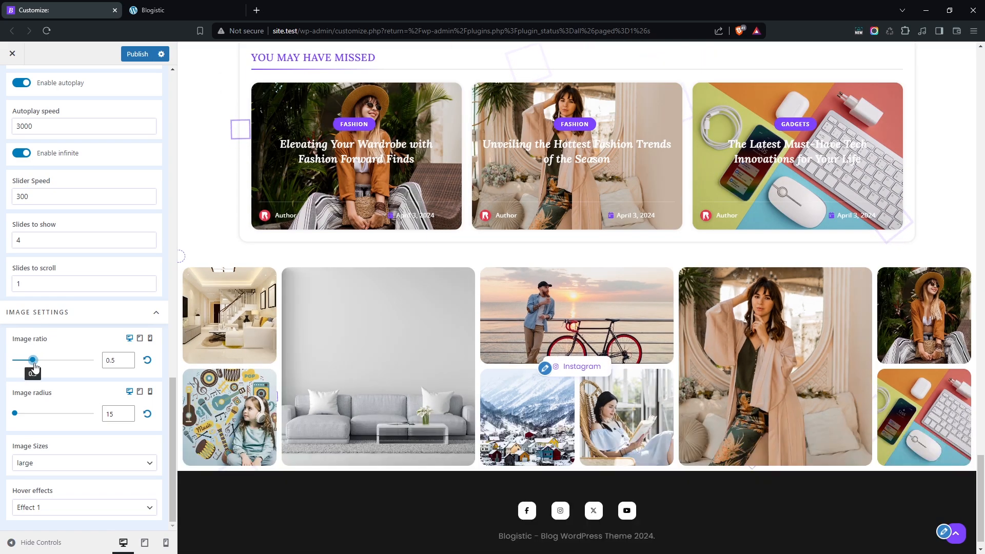
click(128, 363)
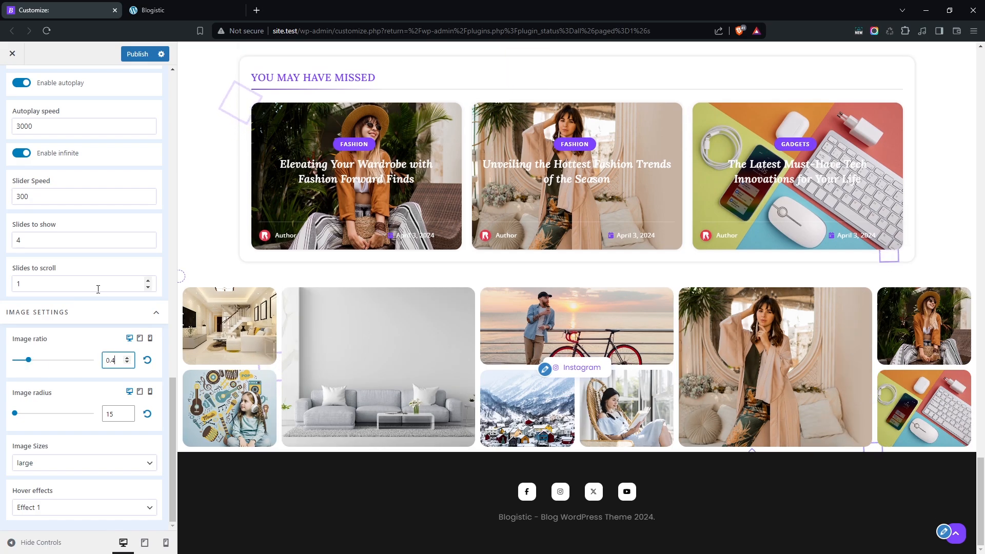
Review the image radius and image size choices, and set the Instagram images' hover effect to Effect 2
double_click(127, 419)
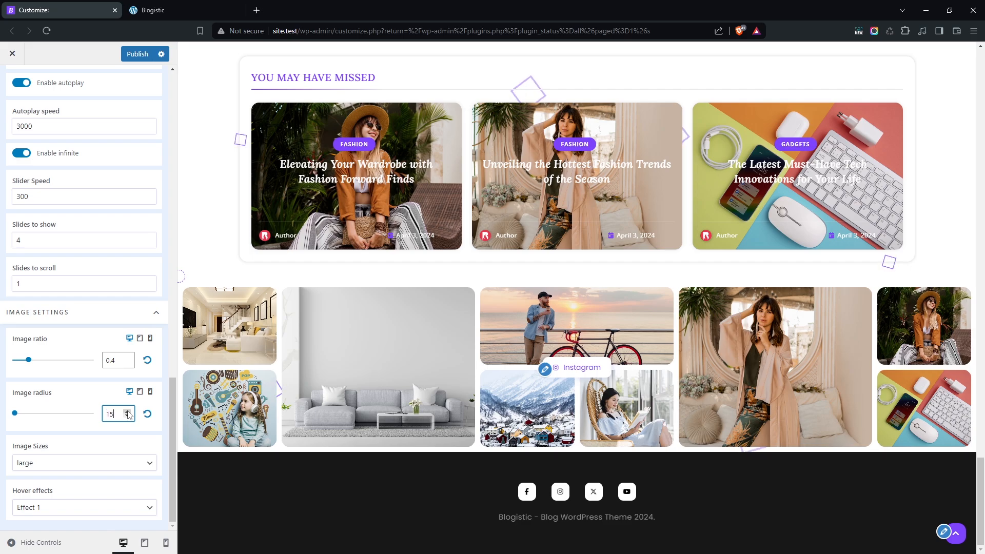
click(49, 463)
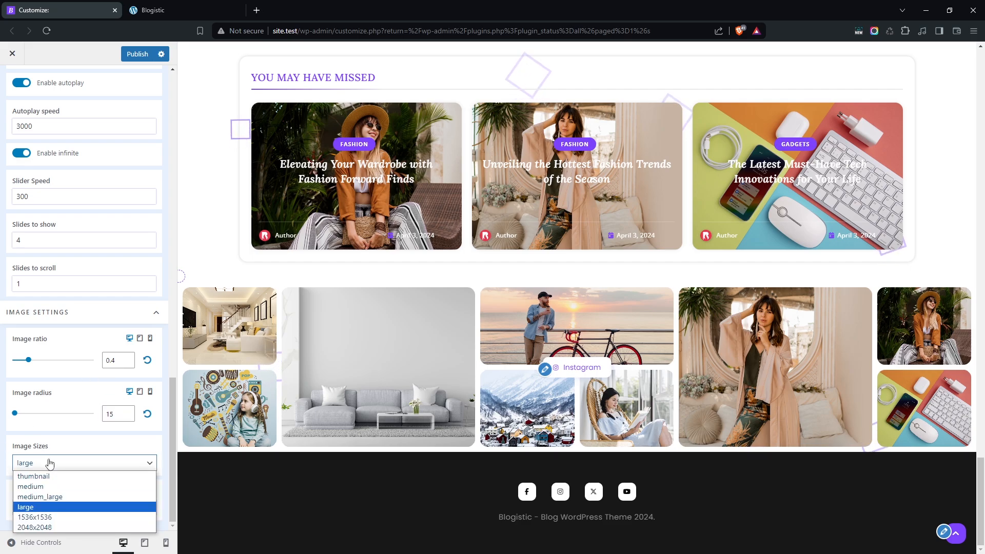
click(50, 463)
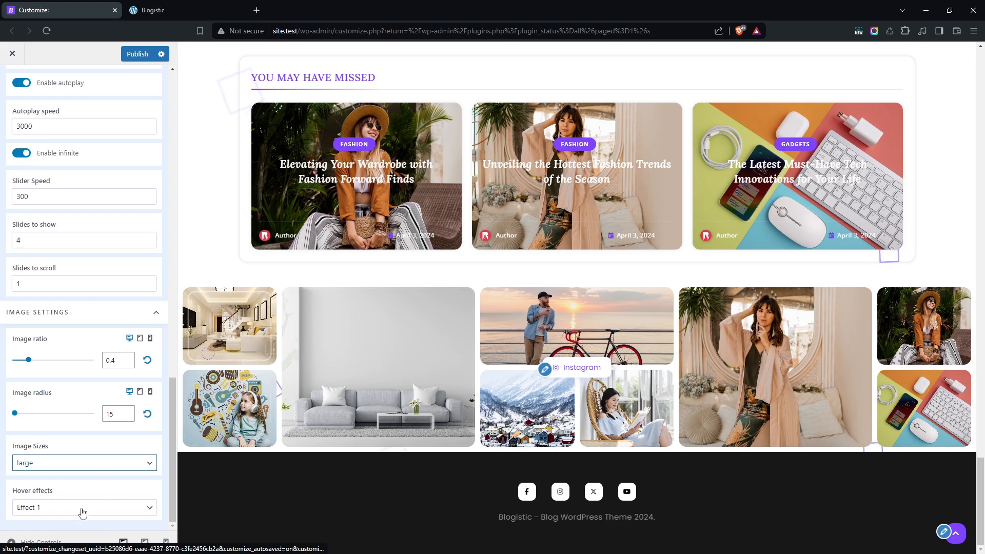
click(64, 513)
click(53, 487)
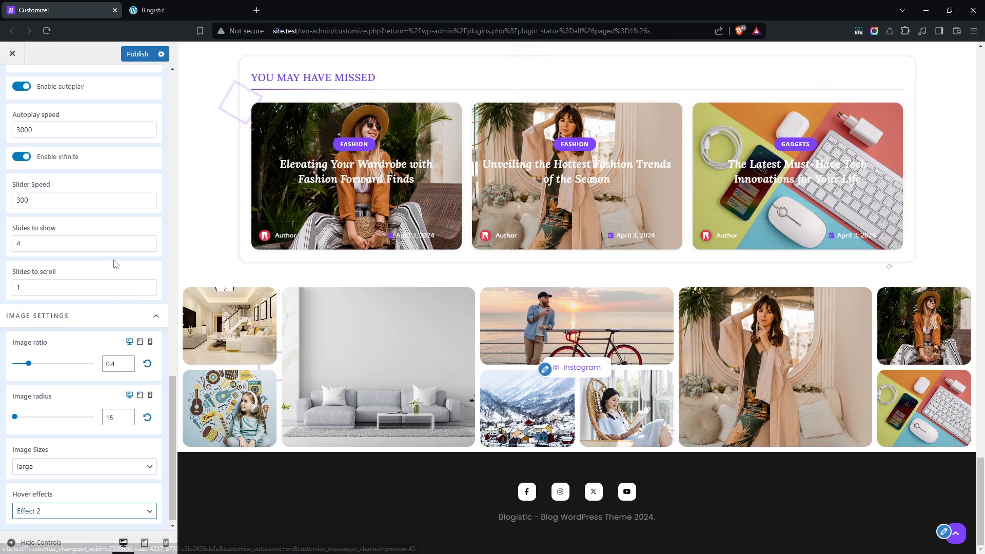
Change the Instagram button's font family to Open Sans in the section's design settings
scroll(114, 264, up, 10)
scroll(120, 241, up, 2)
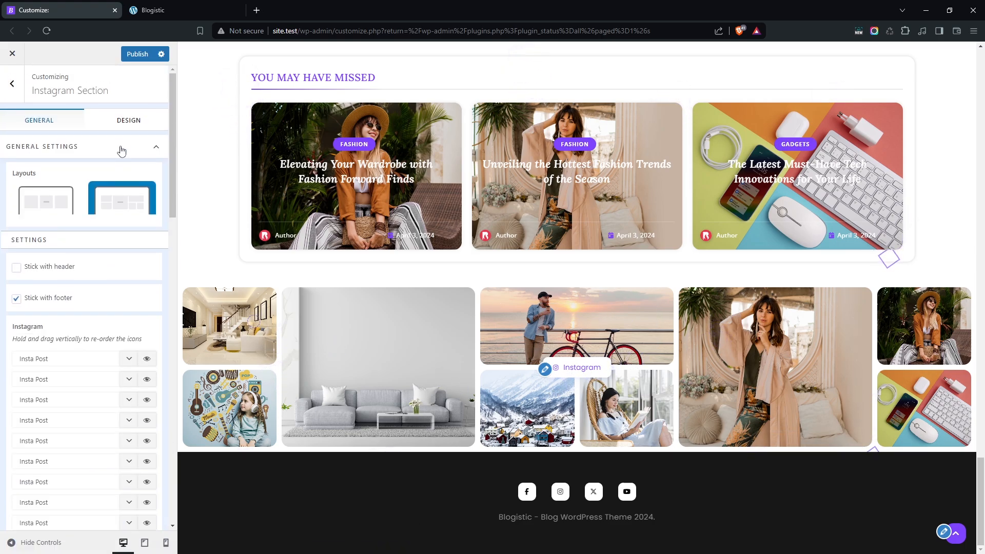
click(132, 122)
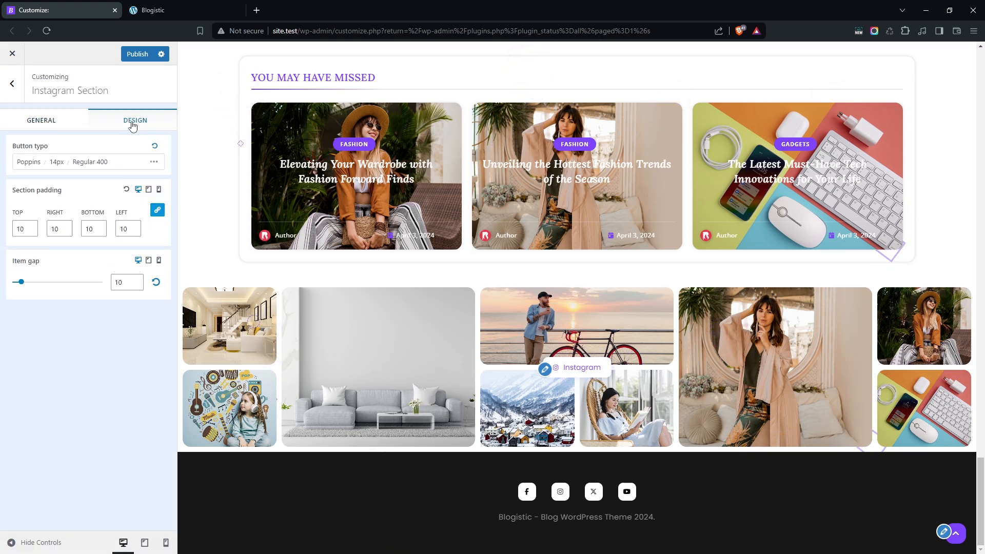
click(39, 162)
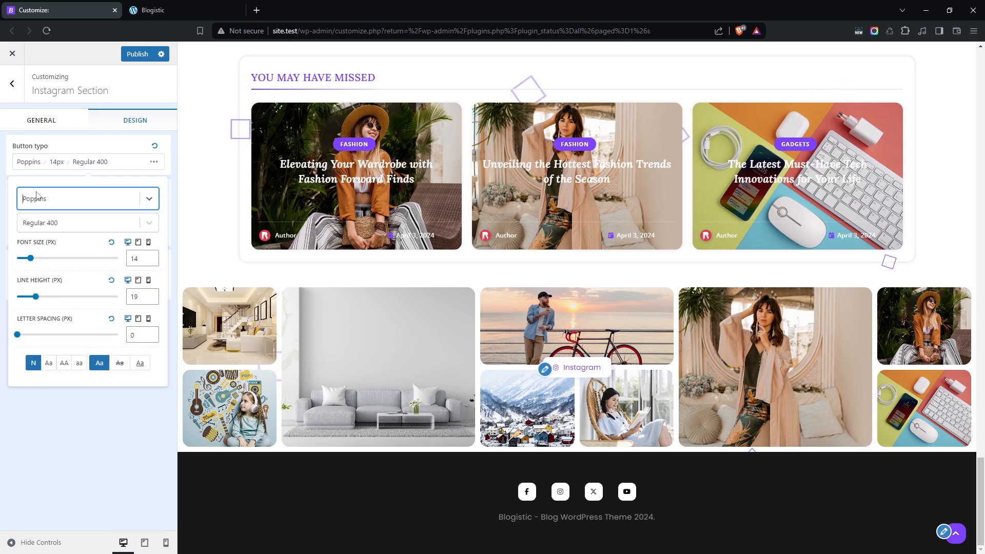
text(open)
key(Return)
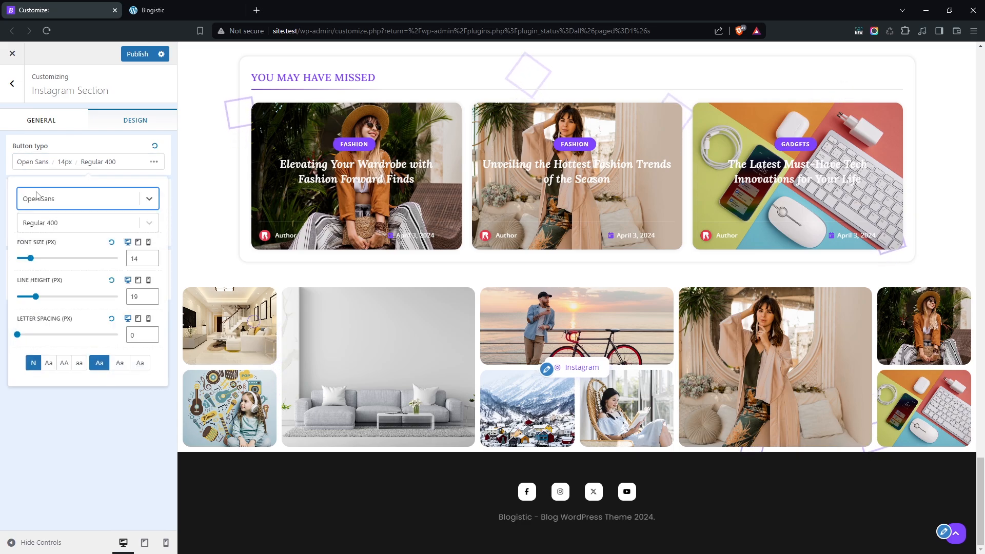
Set the Instagram button text to weight Medium 500, font size 15 px and letter spacing 0.2 px
click(72, 225)
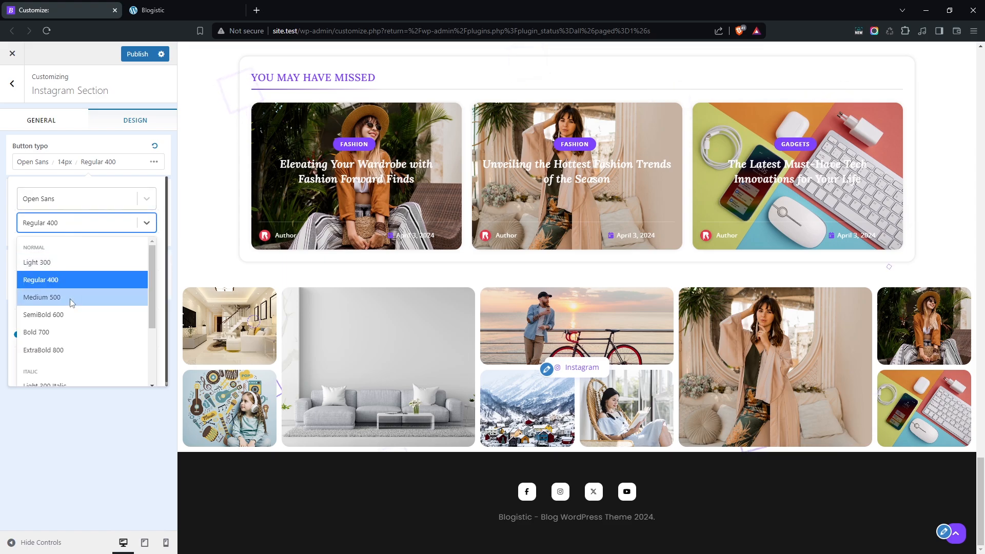
click(72, 301)
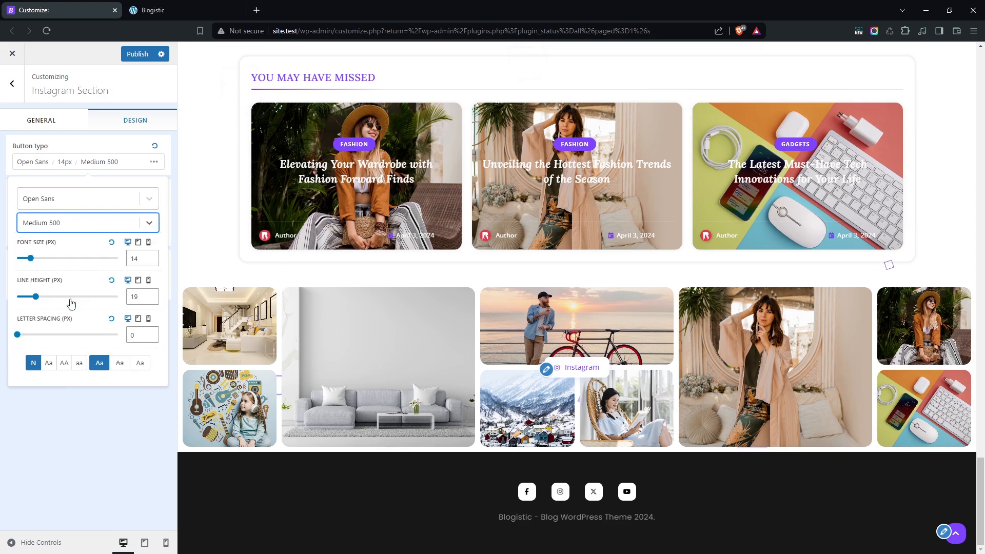
click(152, 257)
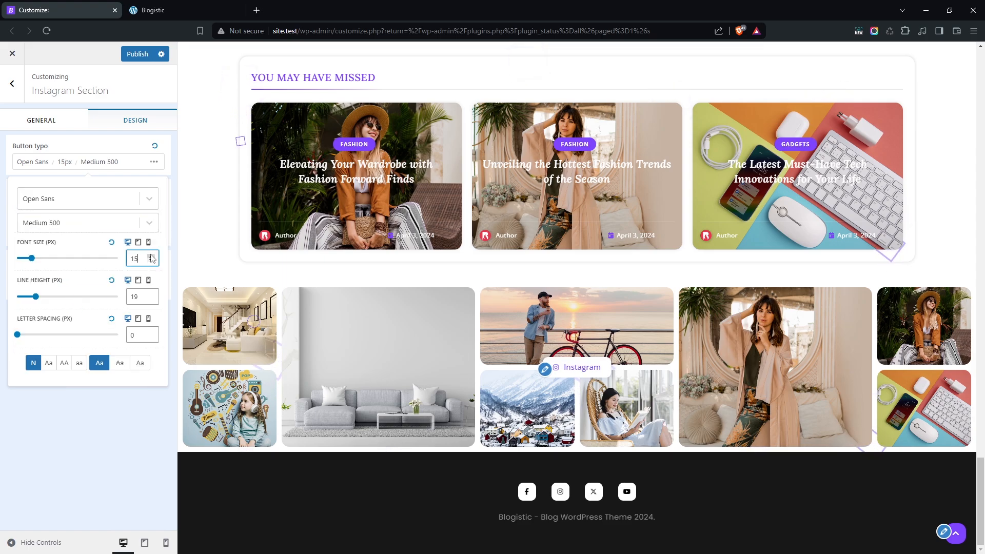
click(151, 333)
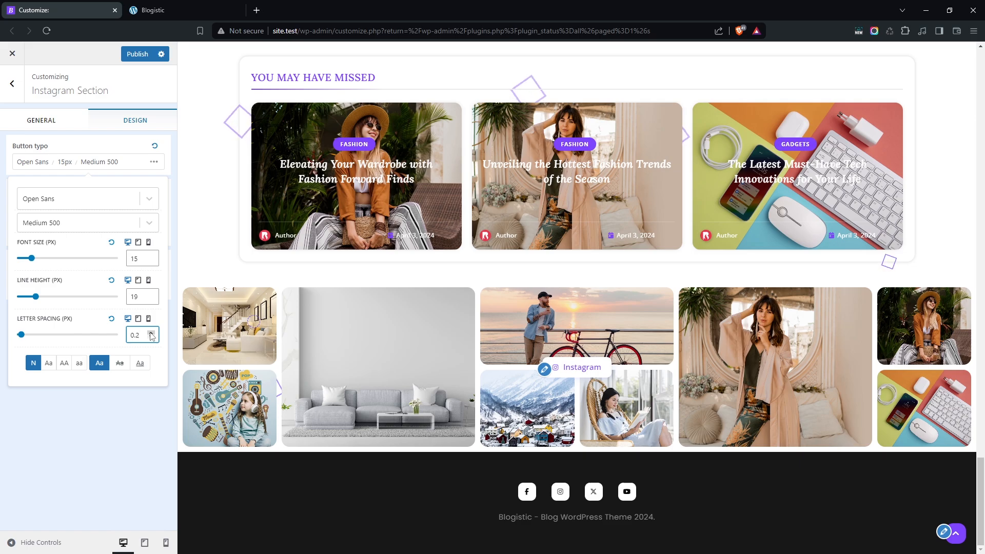
click(131, 429)
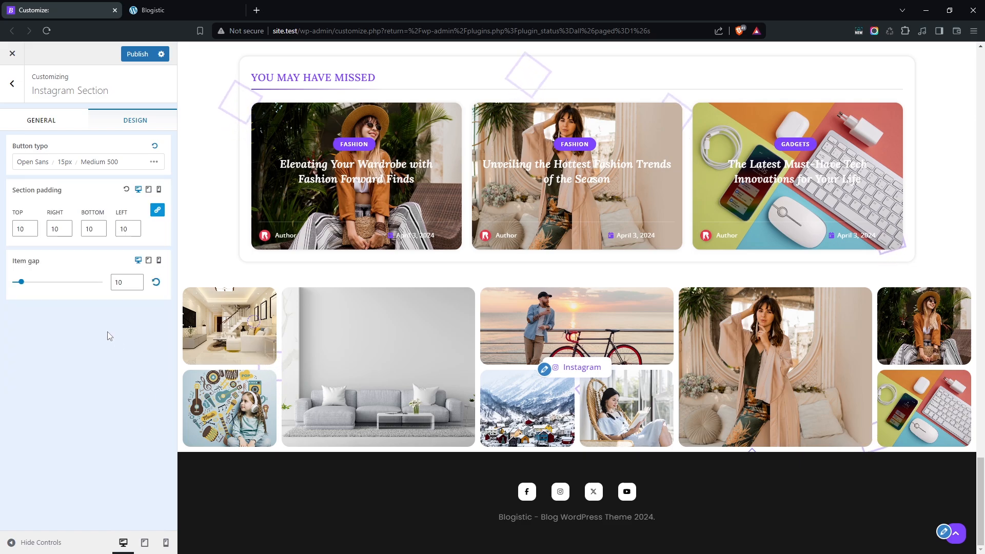
Set the Instagram section's linked padding to 15 on all four sides
click(66, 232)
click(66, 232)
click(65, 232)
click(66, 233)
click(65, 232)
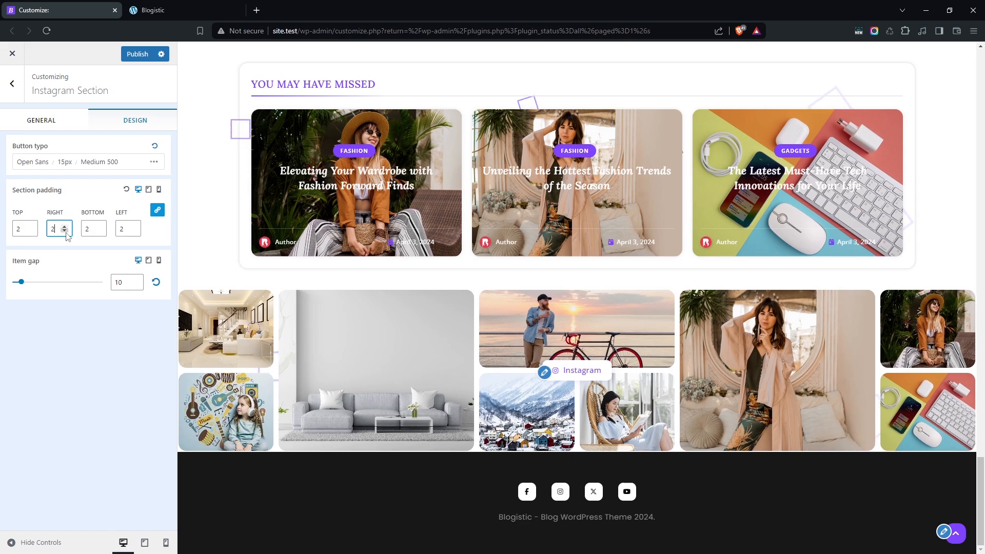
click(66, 232)
click(65, 228)
click(65, 227)
click(66, 228)
click(65, 228)
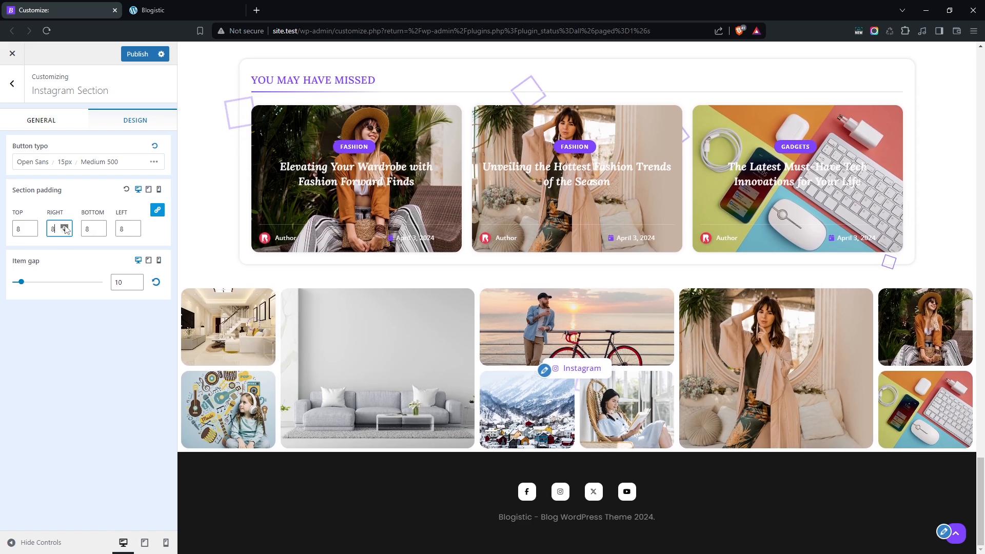
click(65, 227)
click(65, 227)
click(65, 227)
click(66, 228)
click(66, 232)
click(66, 233)
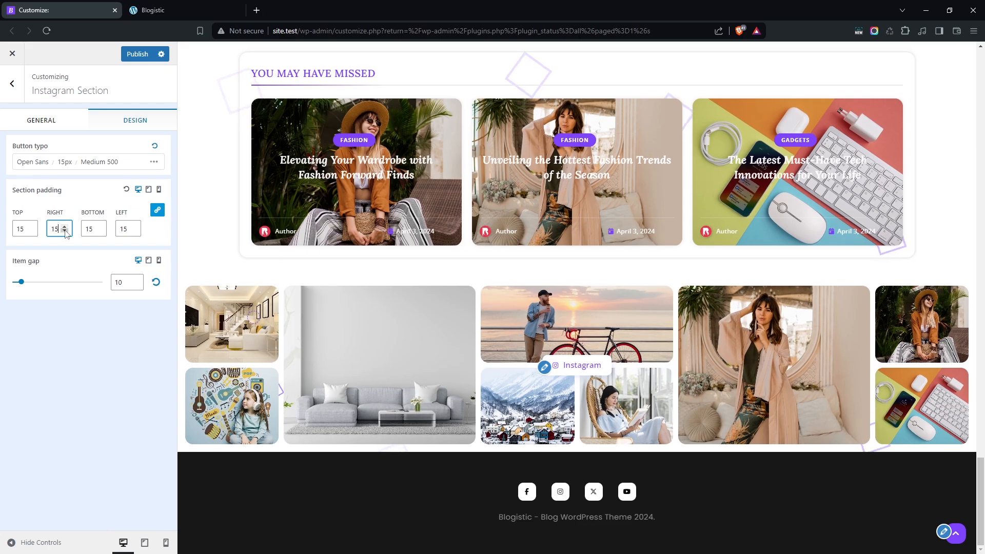
Set the gap between the Instagram items to 15 and return to the main list of Customizer sections
click(136, 280)
click(136, 280)
click(136, 281)
click(136, 281)
click(136, 280)
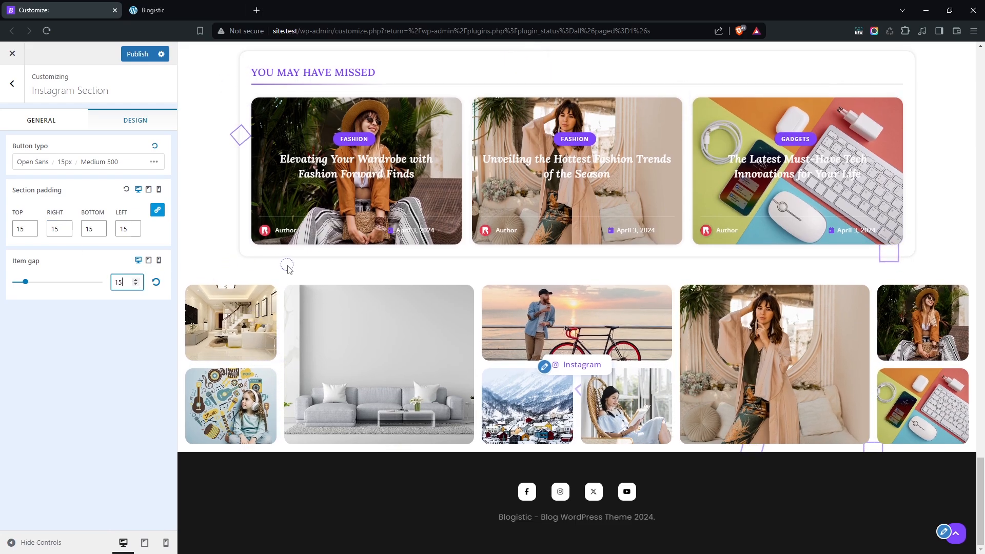
click(12, 84)
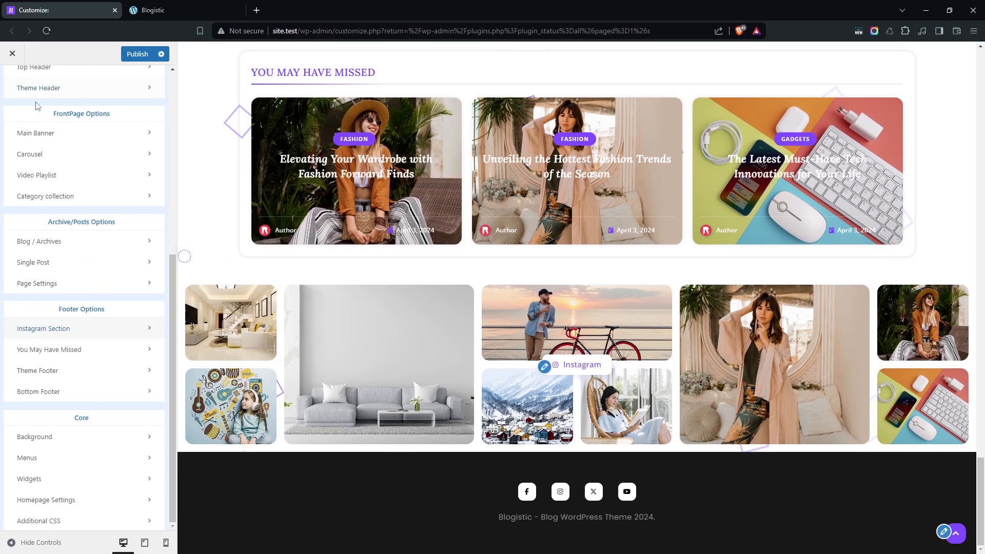